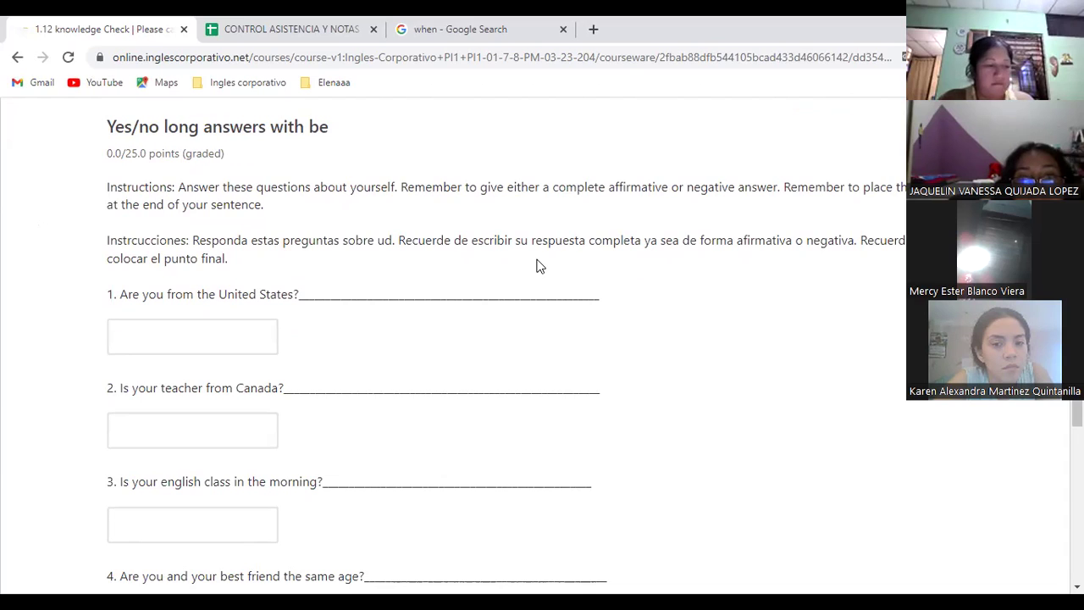
# Step: Answer question 1, about being from the United States, with "No, I'm not from the United States."
pyautogui.scroll(-1, 537, 266)
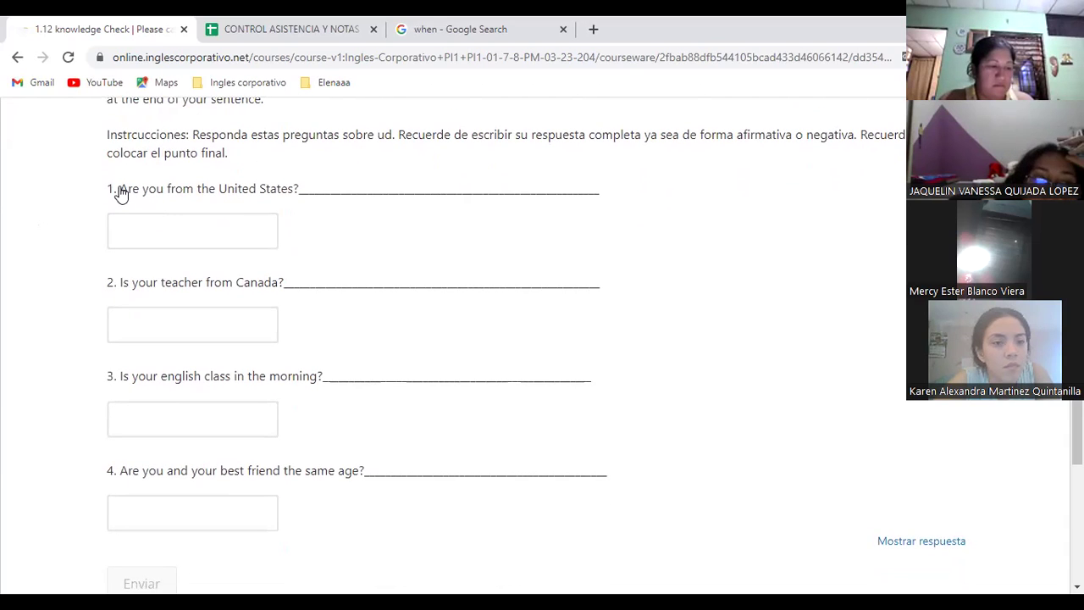
pyautogui.moveTo(119, 190); pyautogui.dragTo(294, 193)
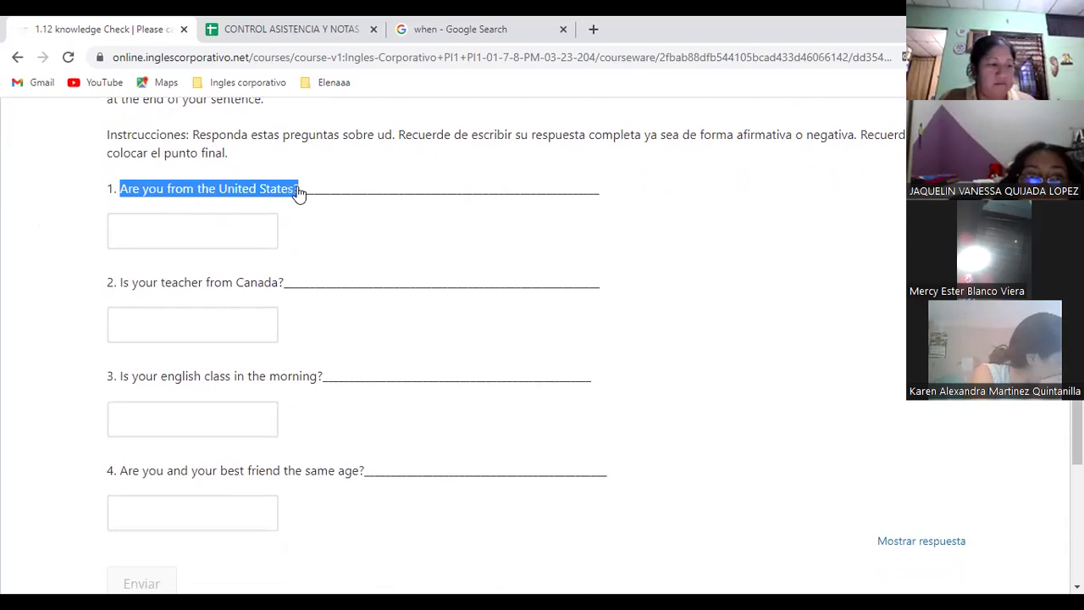
pyautogui.click(219, 233)
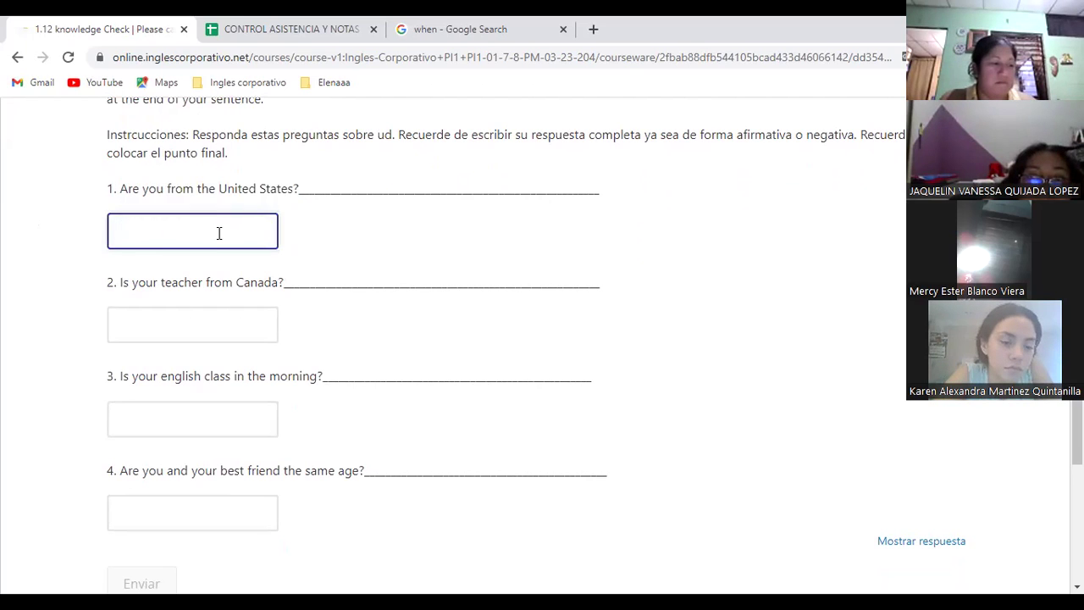
pyautogui.scroll(1, 367, 235)
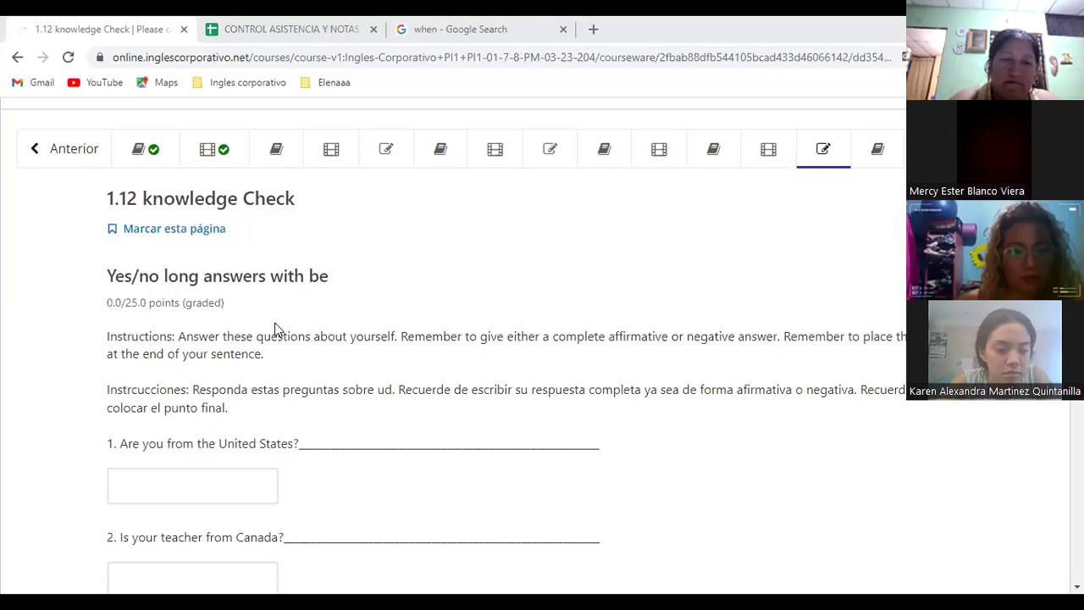
pyautogui.scroll(-1, 274, 329)
pyautogui.click(255, 302)
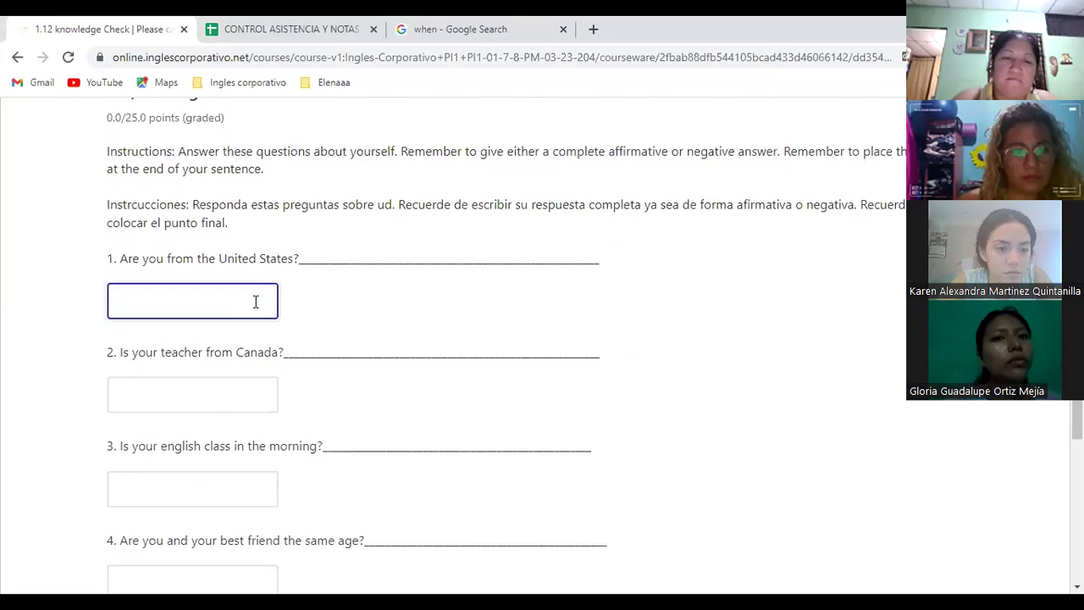
pyautogui.write("No, I'm not")
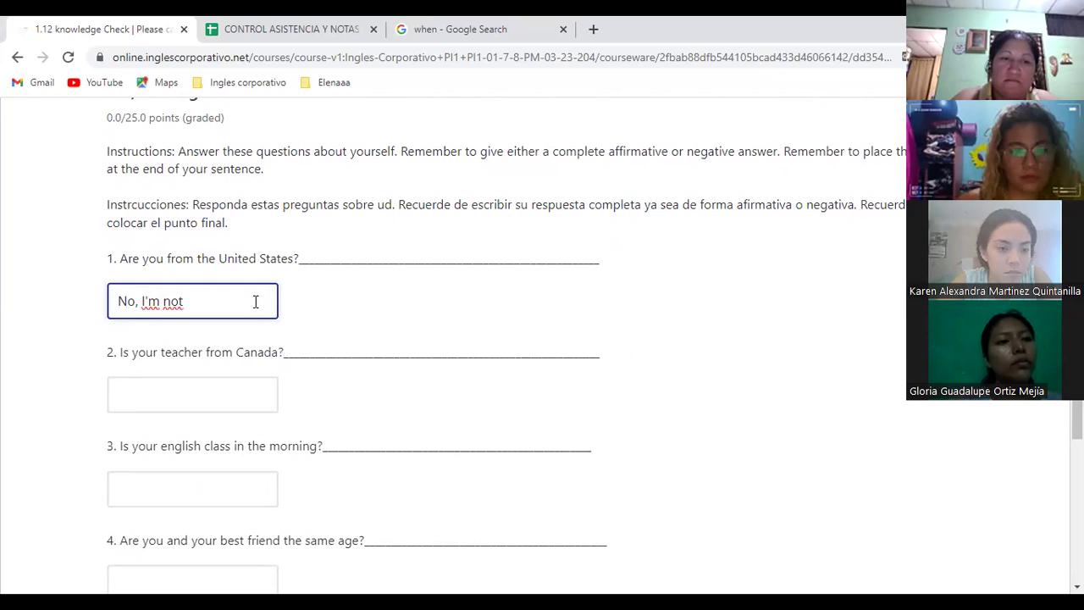
pyautogui.write('fr')
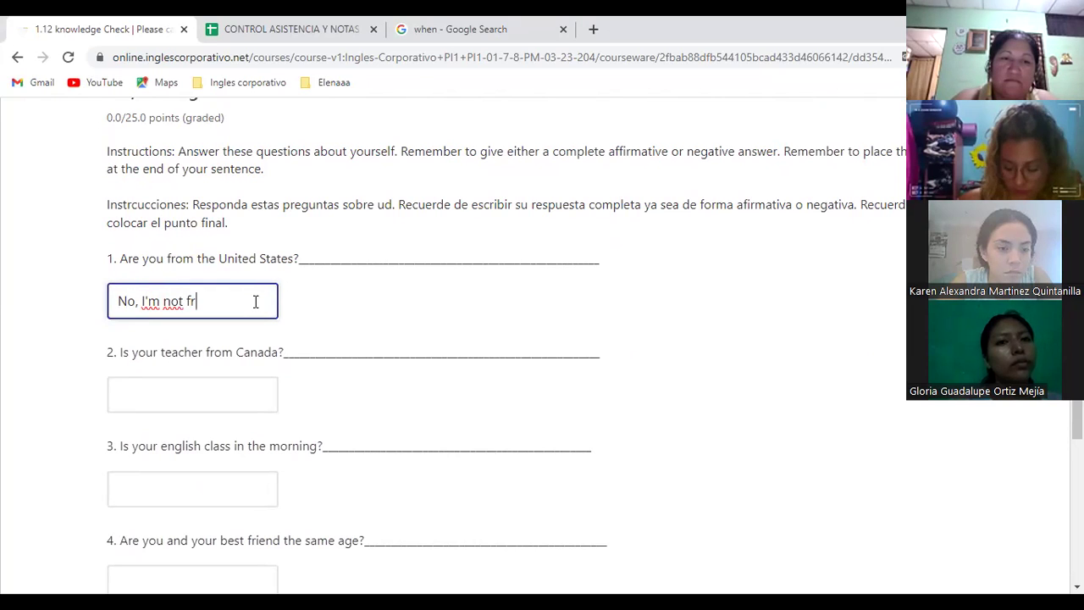
pyautogui.write('om the')
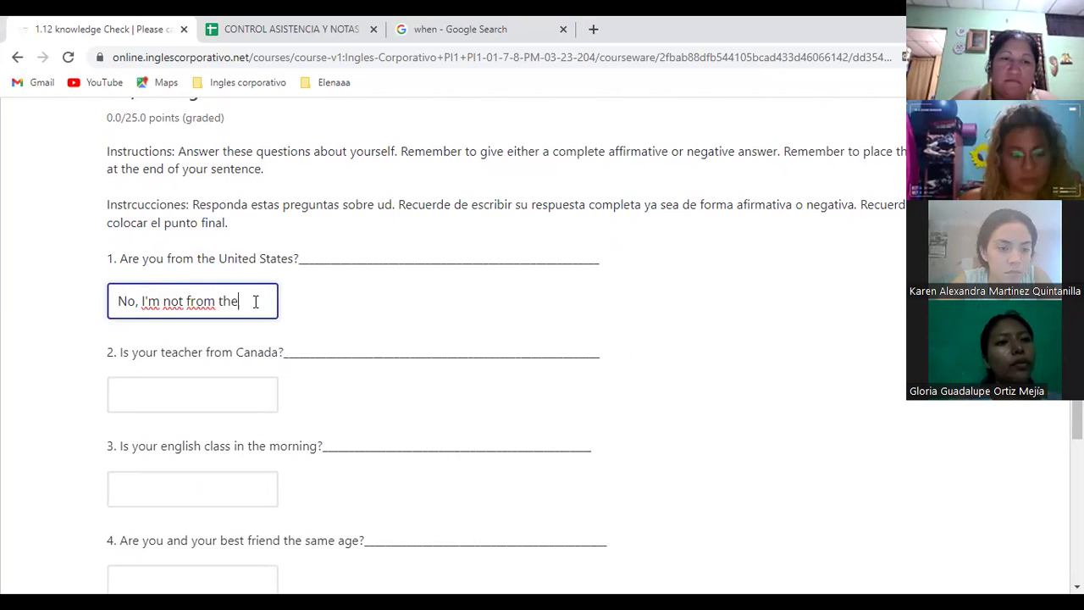
pyautogui.write(' United')
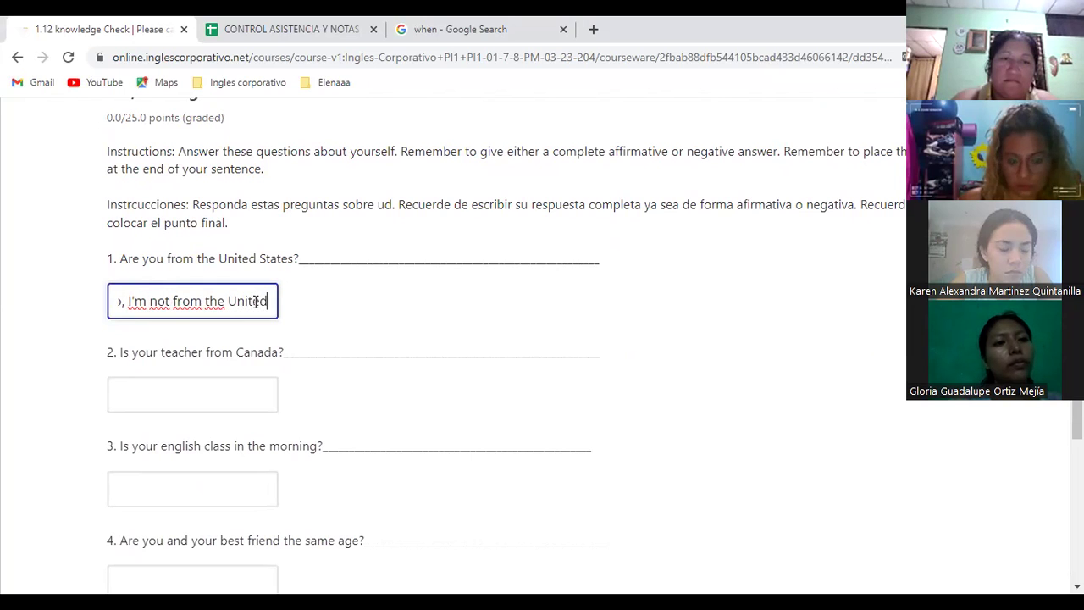
pyautogui.write(' States.')
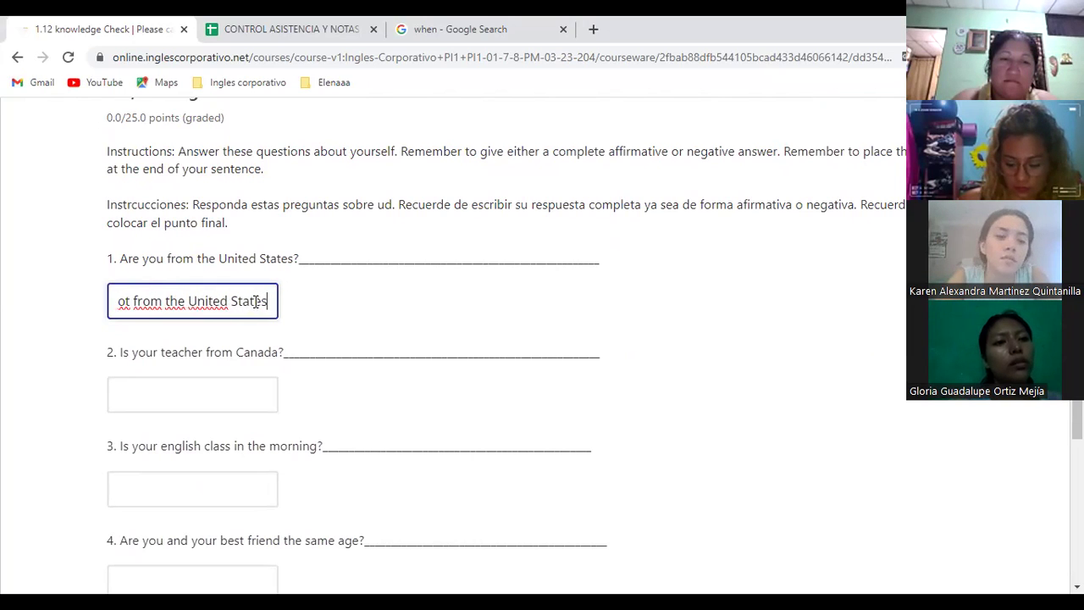
pyautogui.click(623, 322)
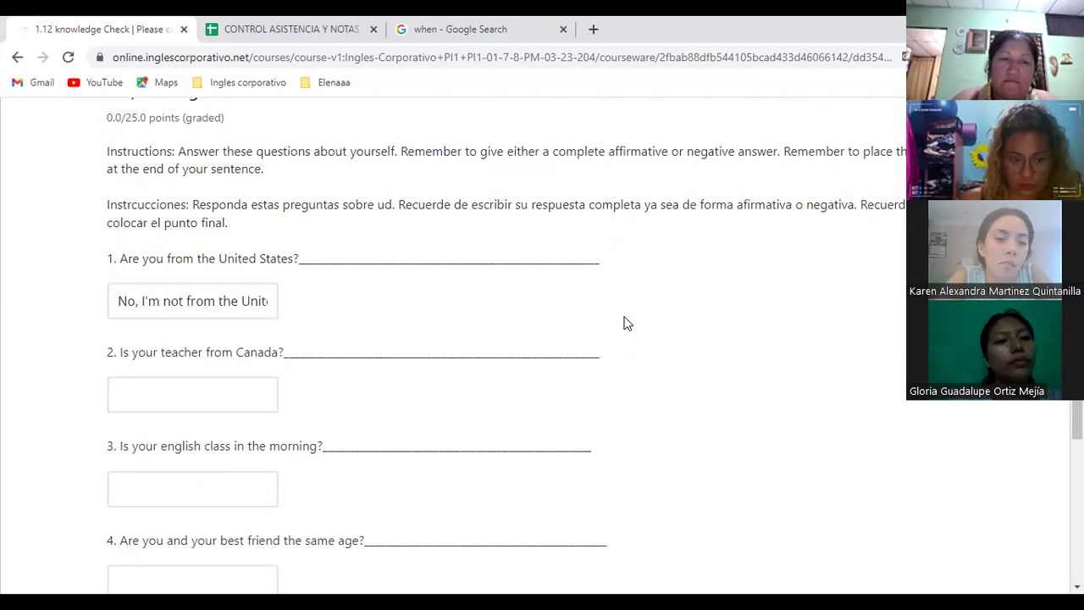
# Step: Submit the knowledge check with question 1 answered and review its grading
pyautogui.scroll(-4, 624, 322)
pyautogui.click(144, 357)
pyautogui.scroll(3, 739, 237)
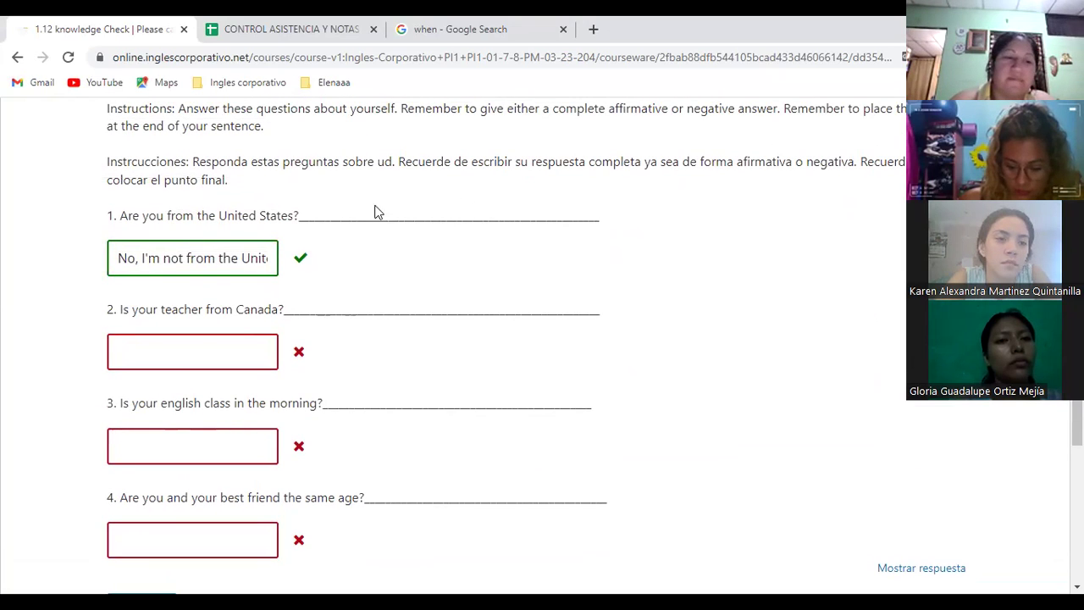
# Step: Highlight "No, I'm not" in the first answer and the matching "from the United States" wording in its question
pyautogui.moveTo(184, 260); pyautogui.dragTo(117, 257)
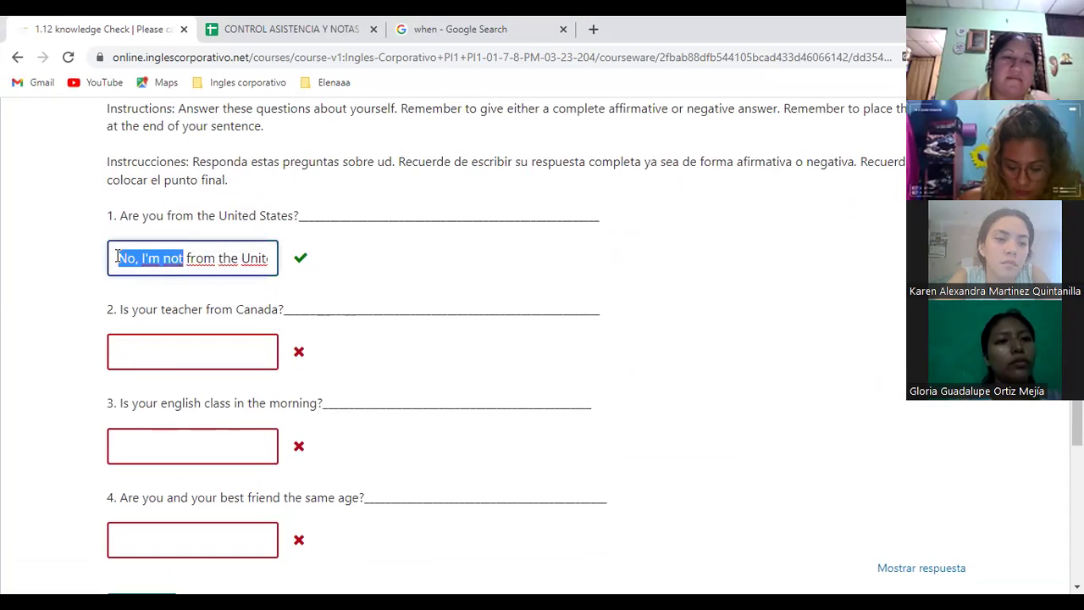
pyautogui.moveTo(169, 217); pyautogui.dragTo(291, 219)
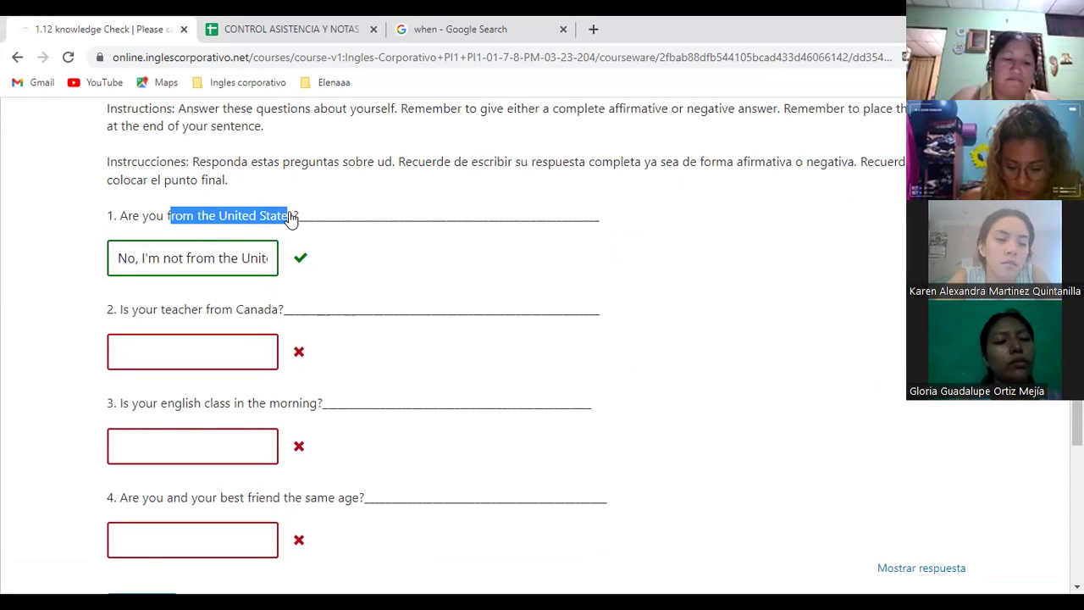
pyautogui.click(424, 249)
# Step: Answer question 2, about the teacher being from Canada, with "No, she's not from Canada."
pyautogui.scroll(-1, 426, 249)
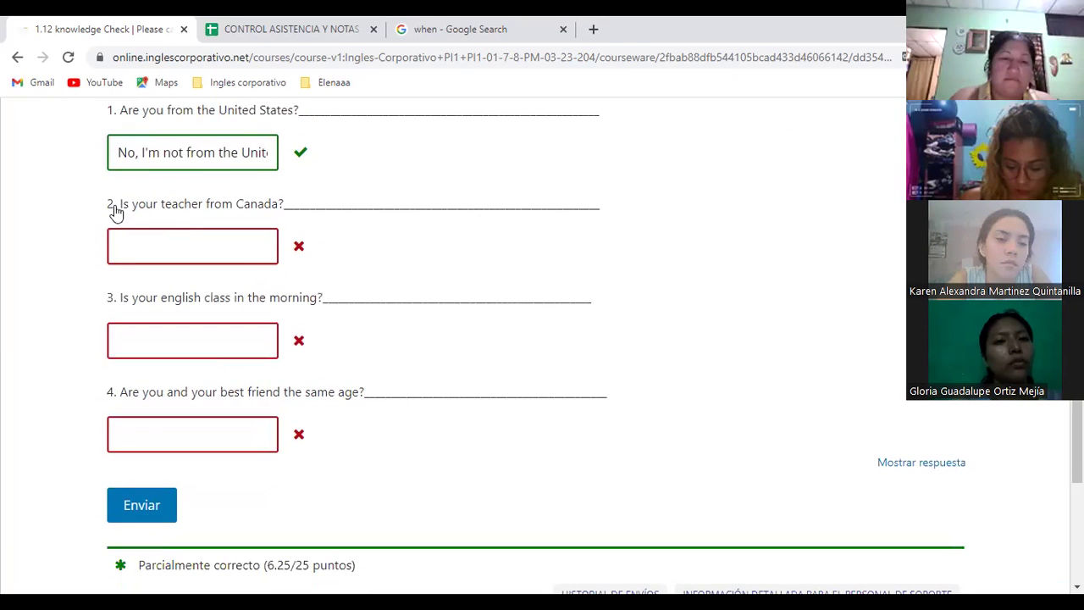
pyautogui.click(183, 237)
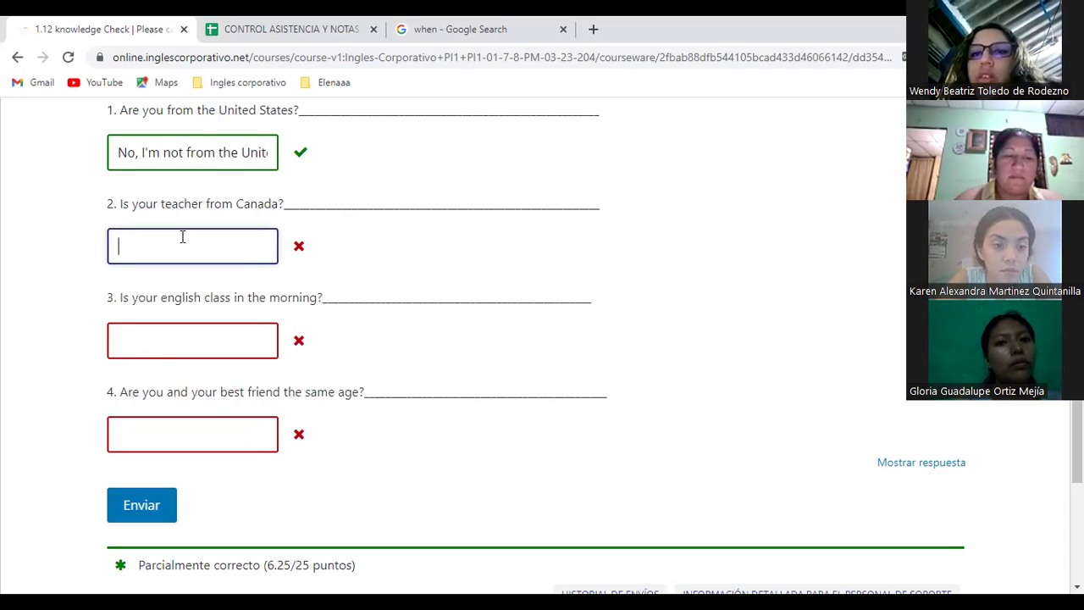
pyautogui.write("No, she's not")
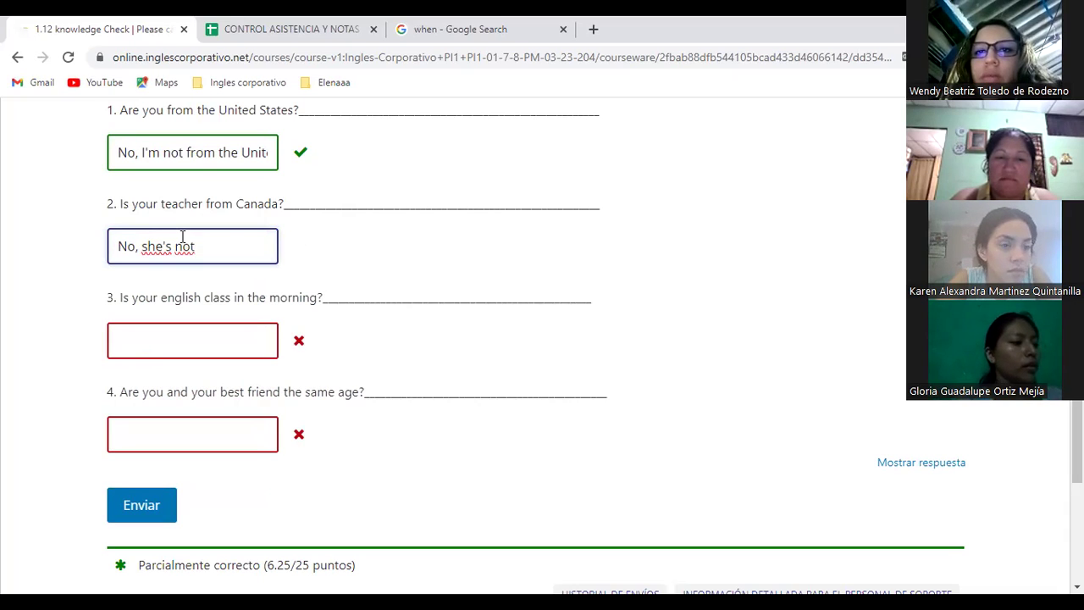
pyautogui.write('fr')
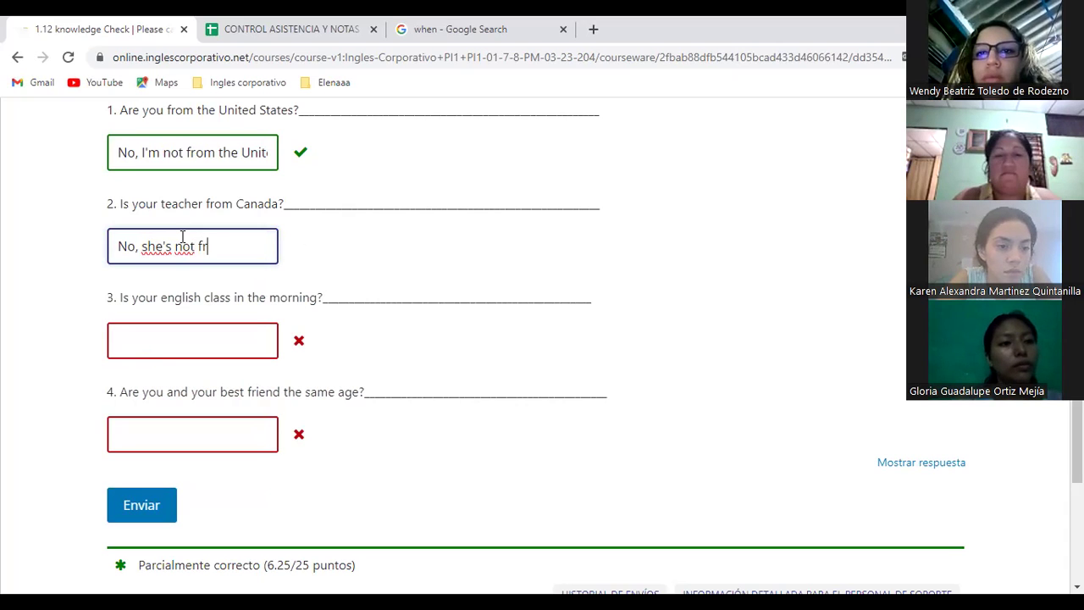
pyautogui.write('om Cana')
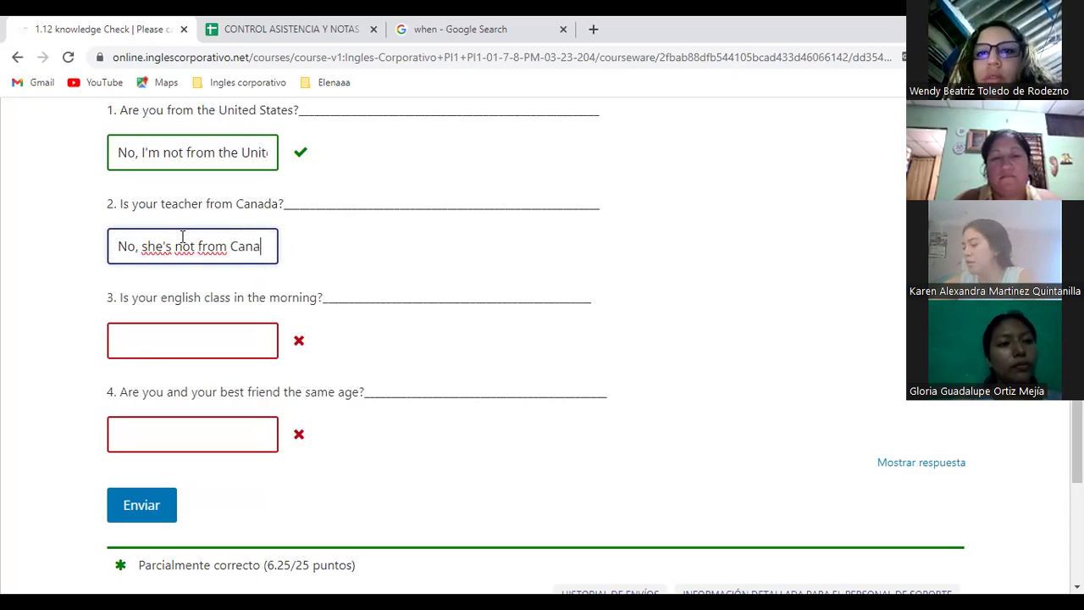
pyautogui.write('da.')
# Step: Submit the knowledge check again with question 2 answered and review its grading
pyautogui.scroll(-2, 682, 256)
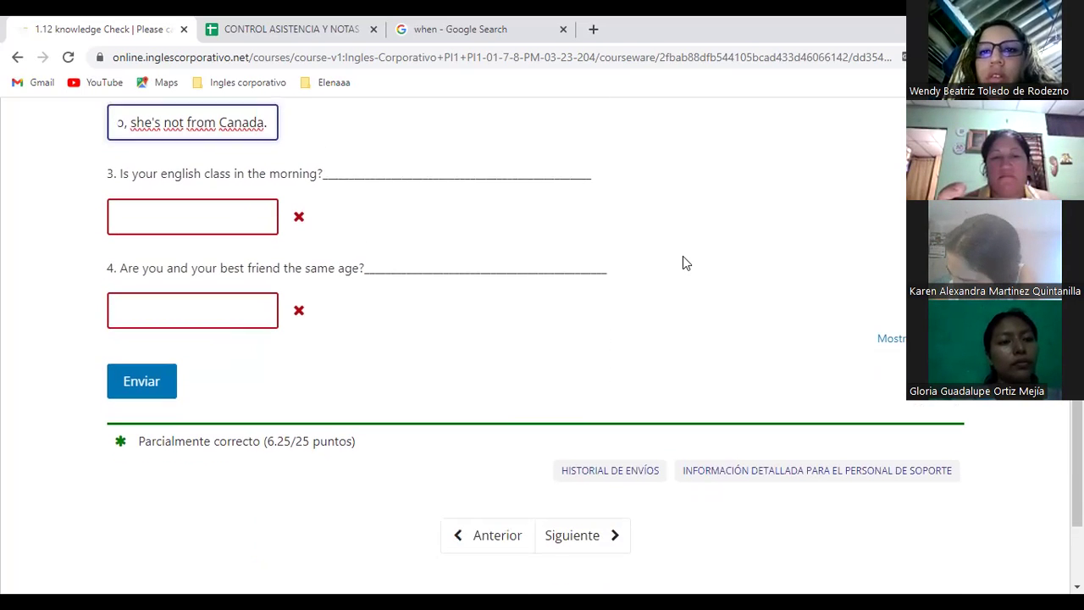
pyautogui.click(162, 381)
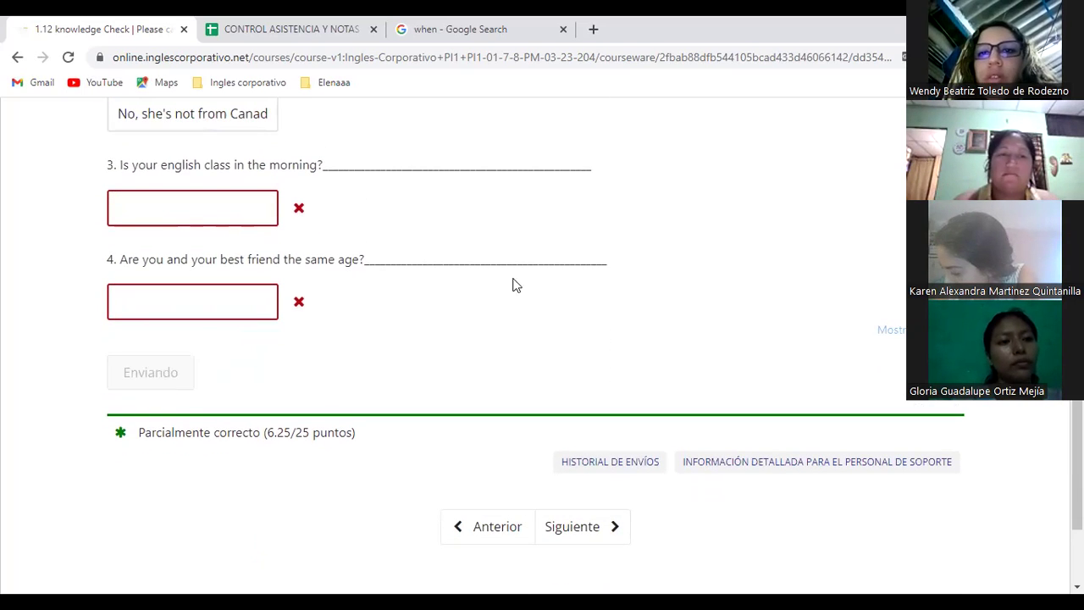
pyautogui.scroll(2, 533, 285)
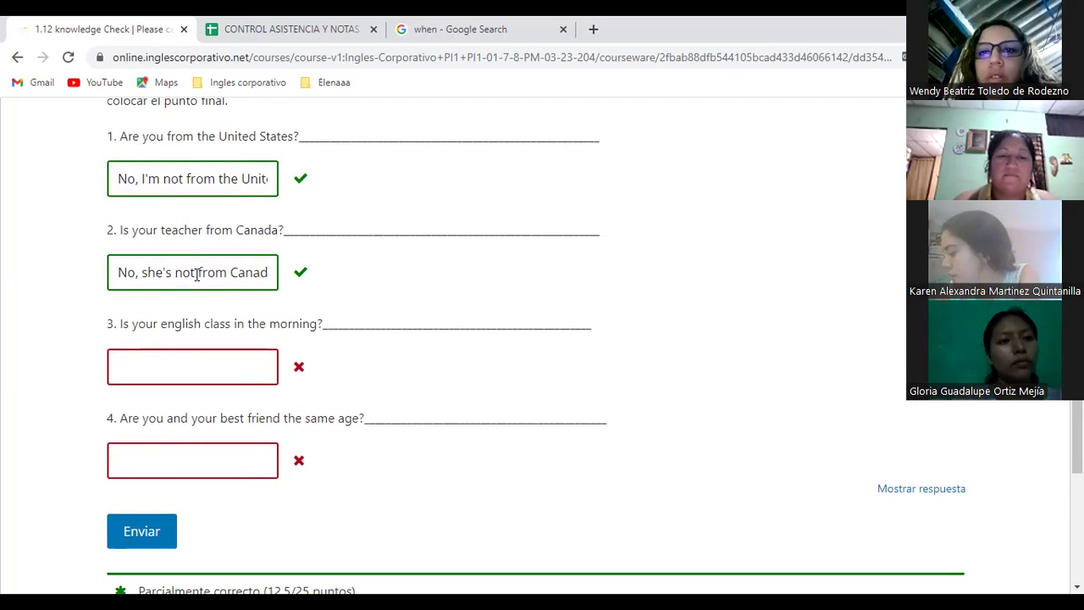
# Step: Highlight "from Canada." in the second answer to point out how the sentence is completed
pyautogui.moveTo(200, 273); pyautogui.dragTo(328, 268)
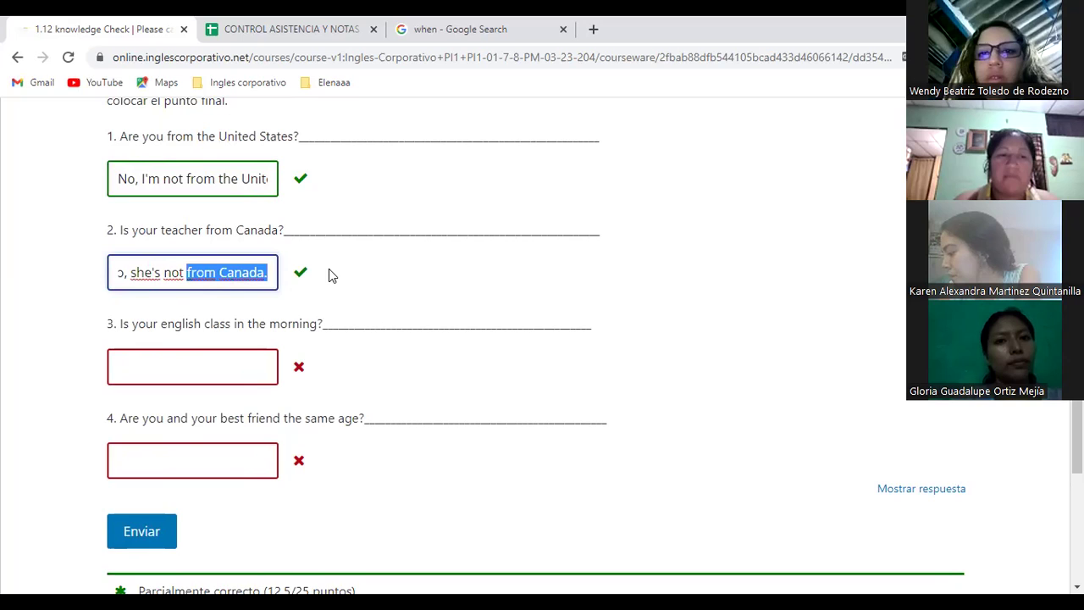
pyautogui.click(407, 266)
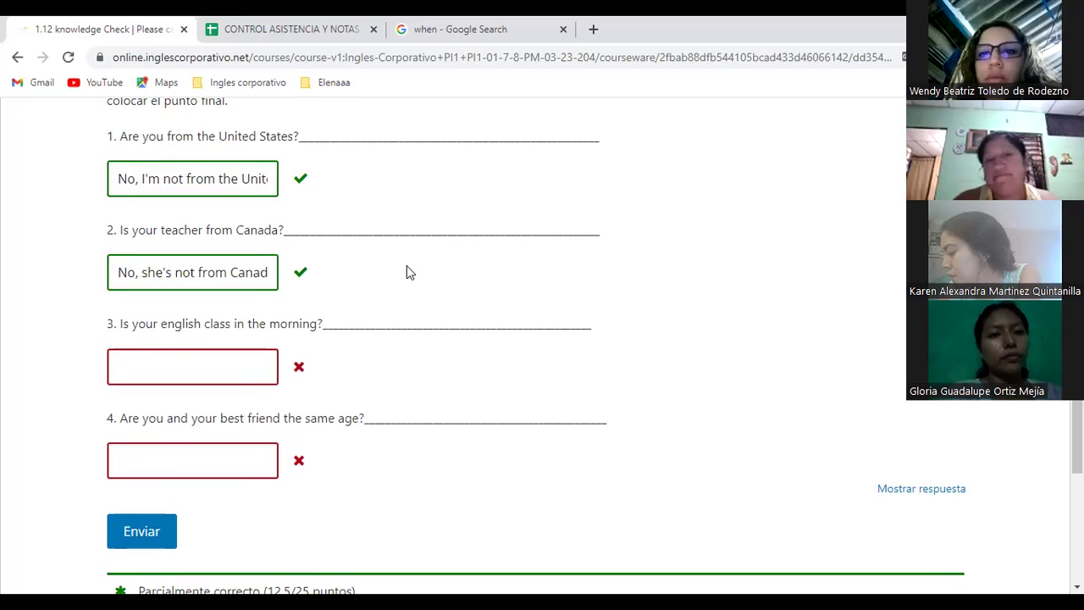
pyautogui.click(267, 268)
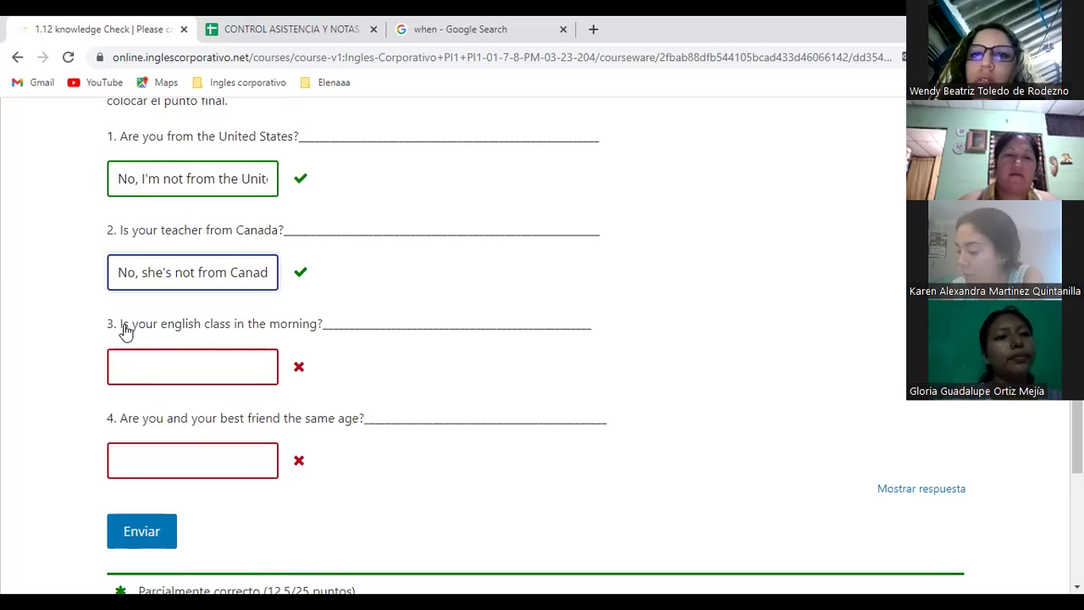
# Step: Answer question 3, about the English class being in the morning, with "No, it is not in the morning"
pyautogui.moveTo(119, 328); pyautogui.dragTo(355, 322)
pyautogui.scroll(-1, 354, 324)
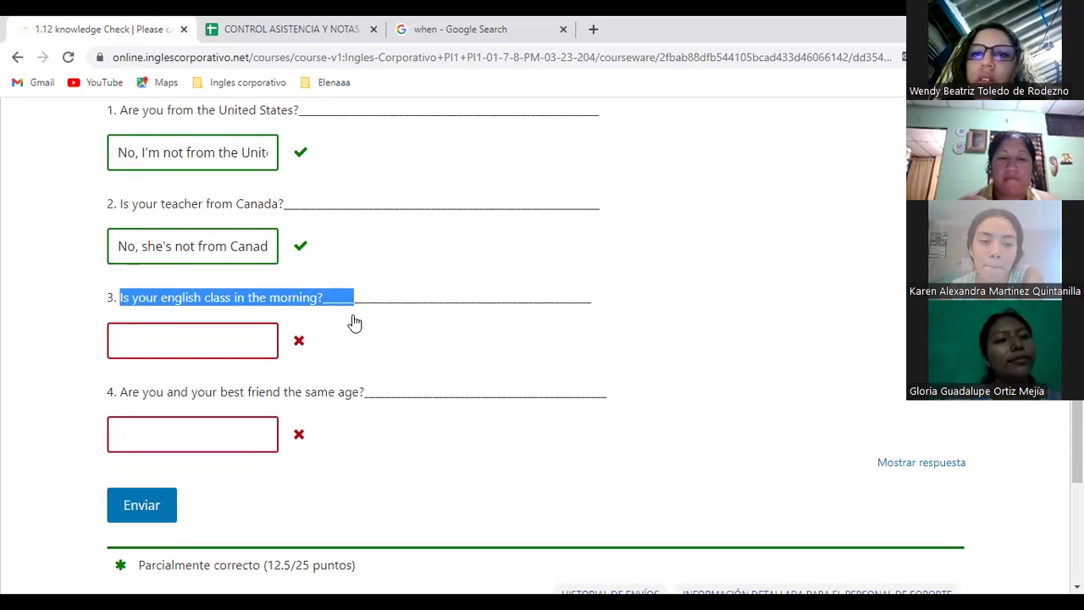
pyautogui.click(131, 311)
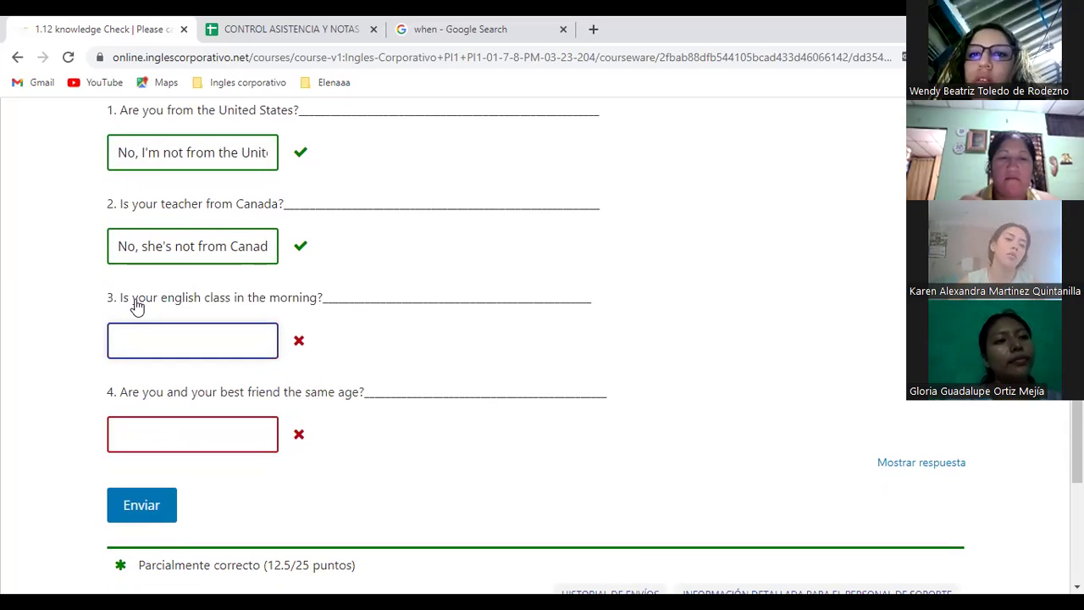
pyautogui.moveTo(162, 304); pyautogui.dragTo(234, 307)
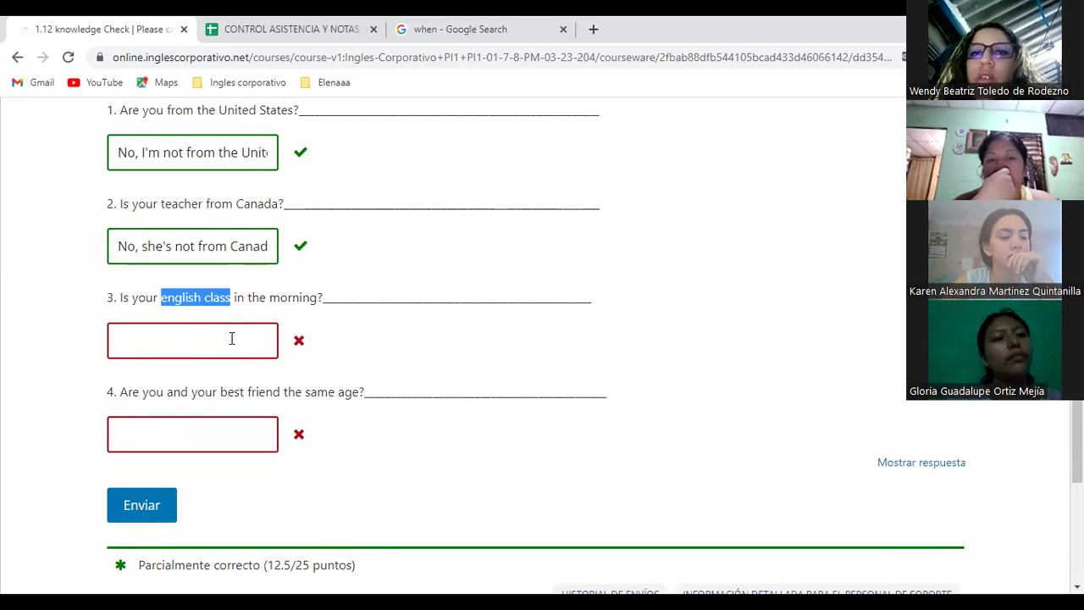
pyautogui.click(231, 338)
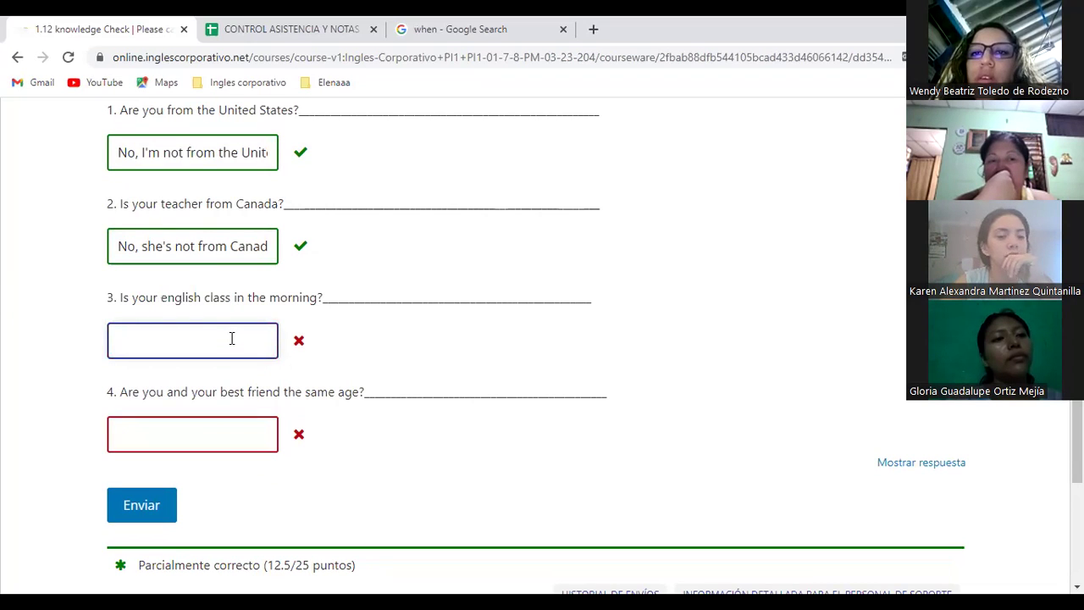
pyautogui.write('No')
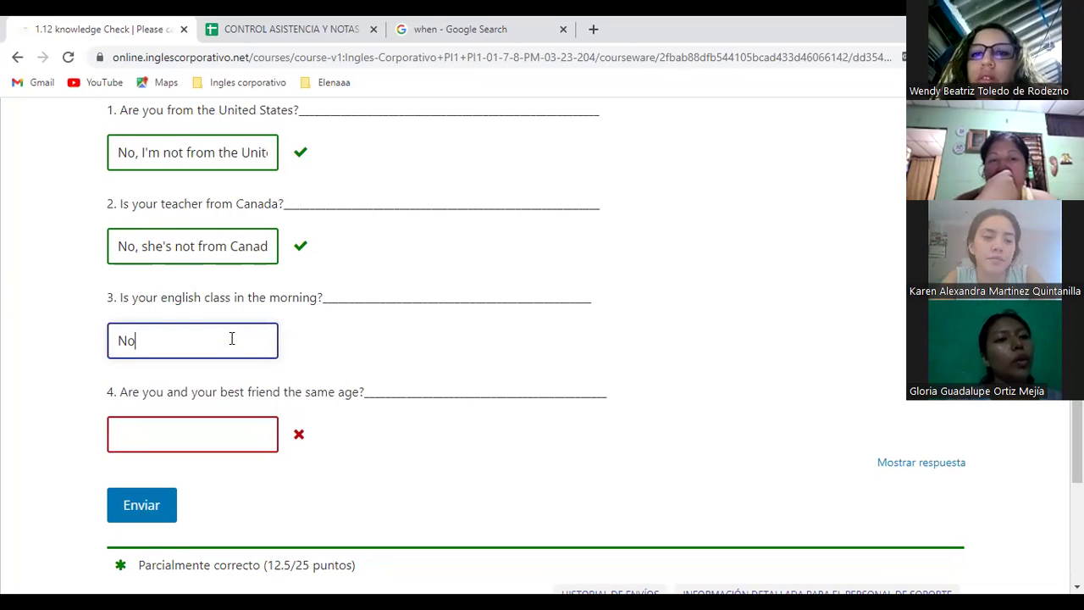
pyautogui.write(', it is not')
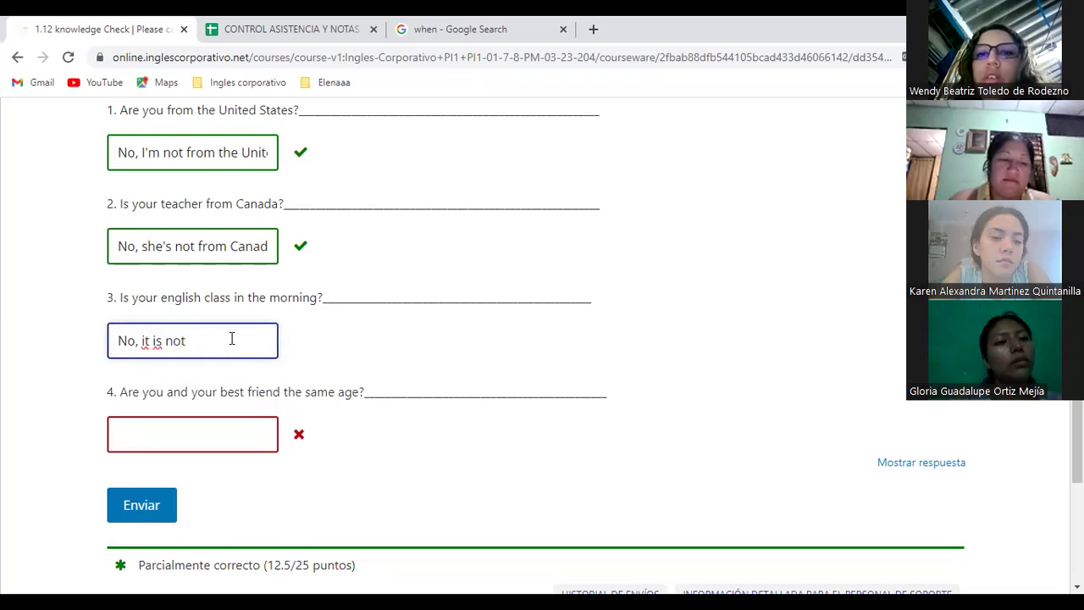
pyautogui.write('in')
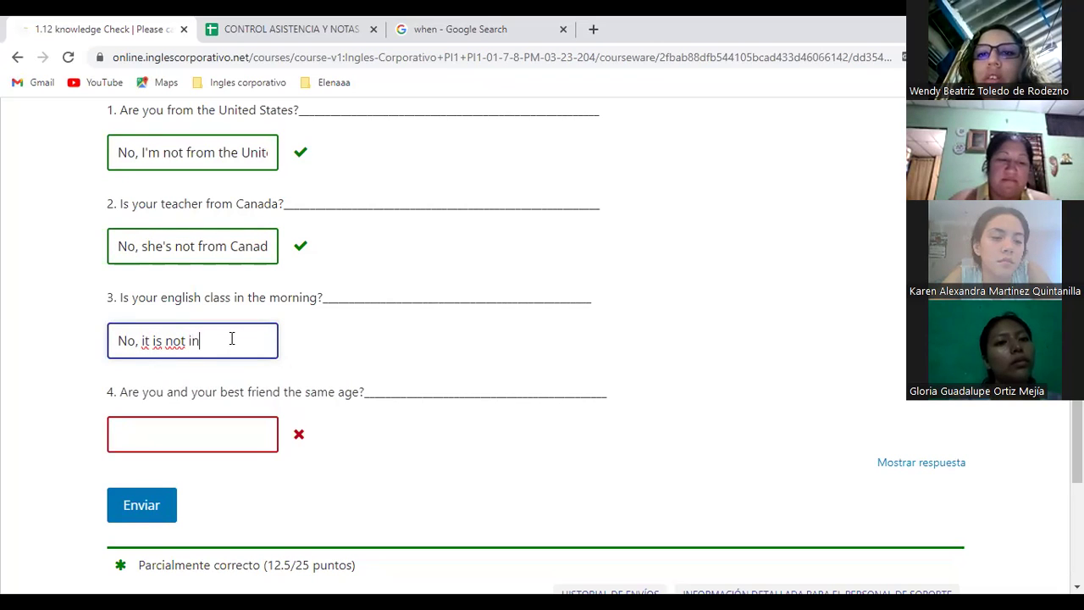
pyautogui.write(' the morn')
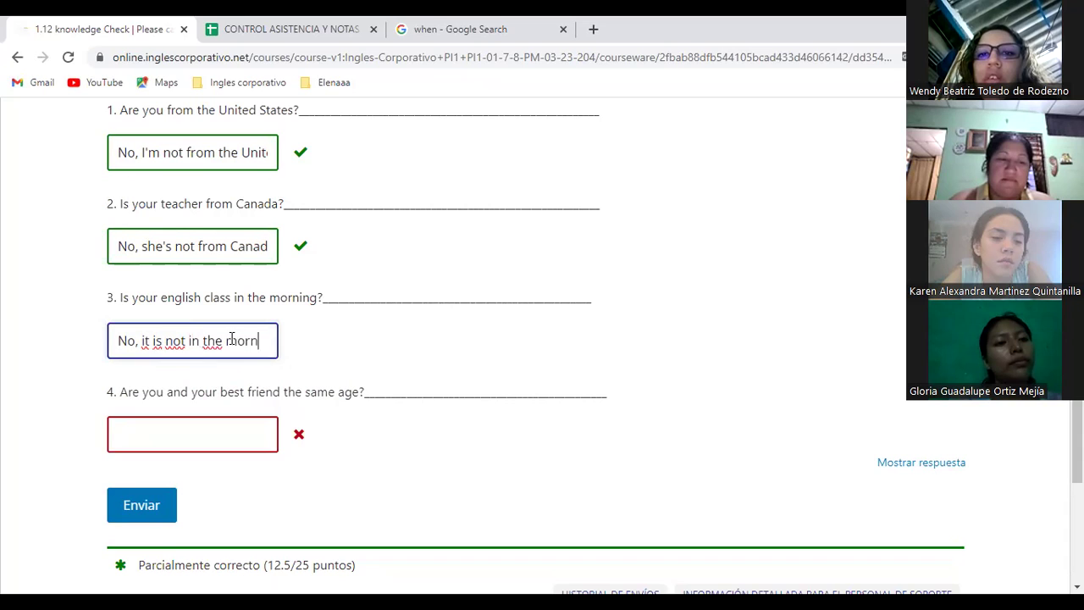
pyautogui.write('ing')
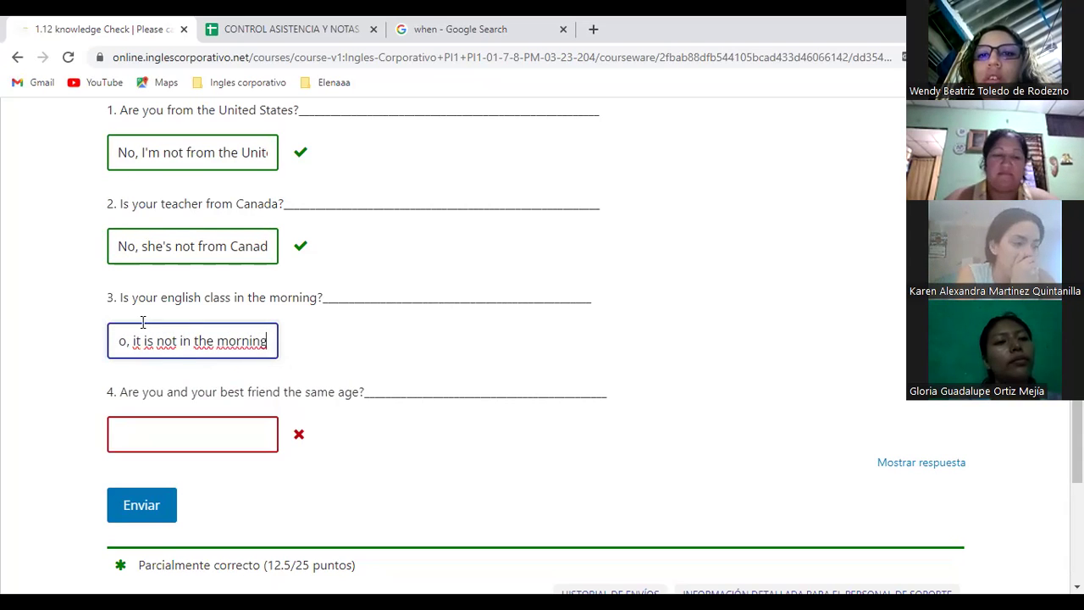
# Step: Highlight "english class" in question 3 and the pronoun "it" that replaces it in the answer
pyautogui.moveTo(161, 298); pyautogui.dragTo(234, 304)
pyautogui.click(150, 346)
pyautogui.doubleClick(144, 341)
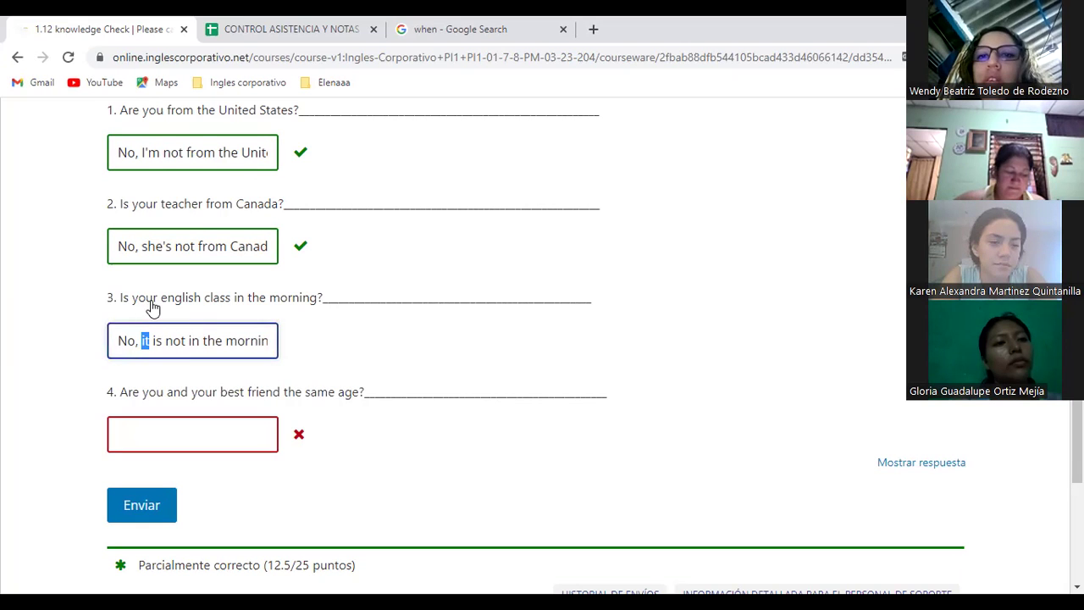
# Step: Highlight "your english class" in question 3, then submit the knowledge check with question 3 answered
pyautogui.moveTo(134, 301); pyautogui.dragTo(230, 305)
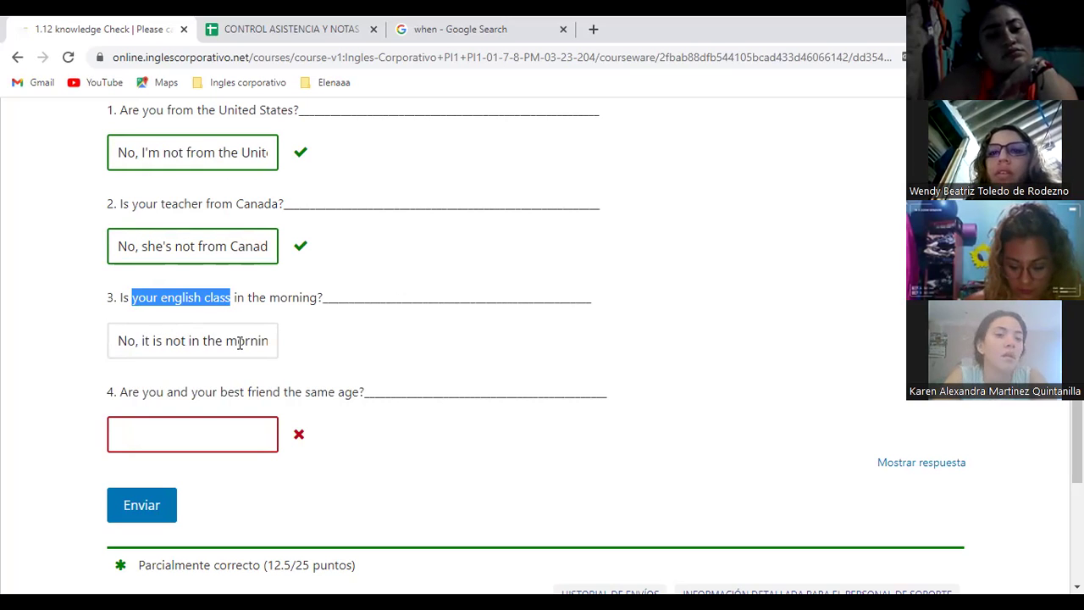
pyautogui.click(333, 341)
pyautogui.scroll(-2, 333, 341)
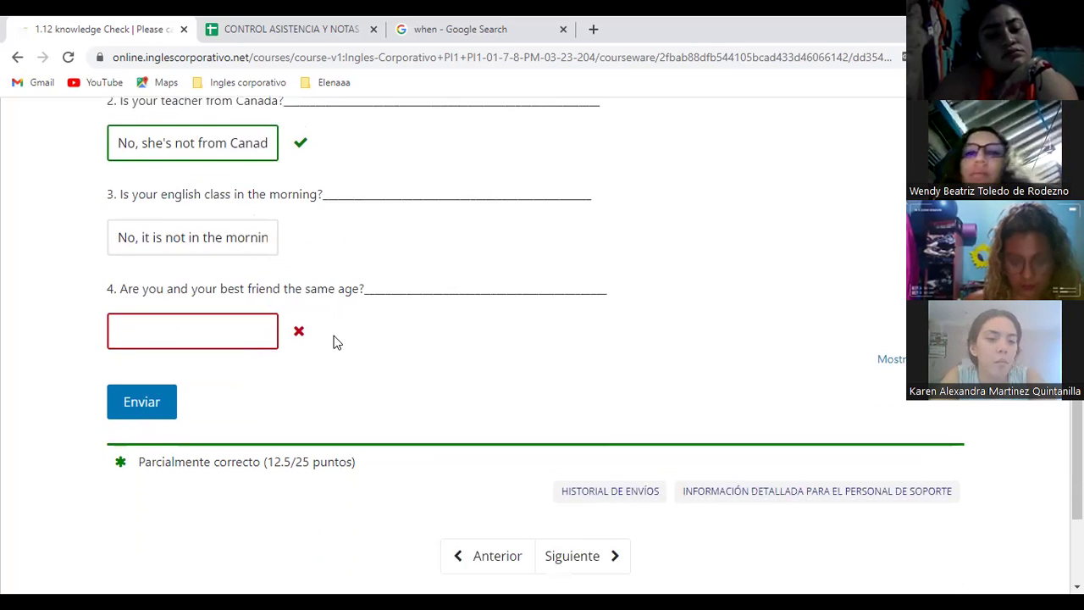
pyautogui.click(133, 381)
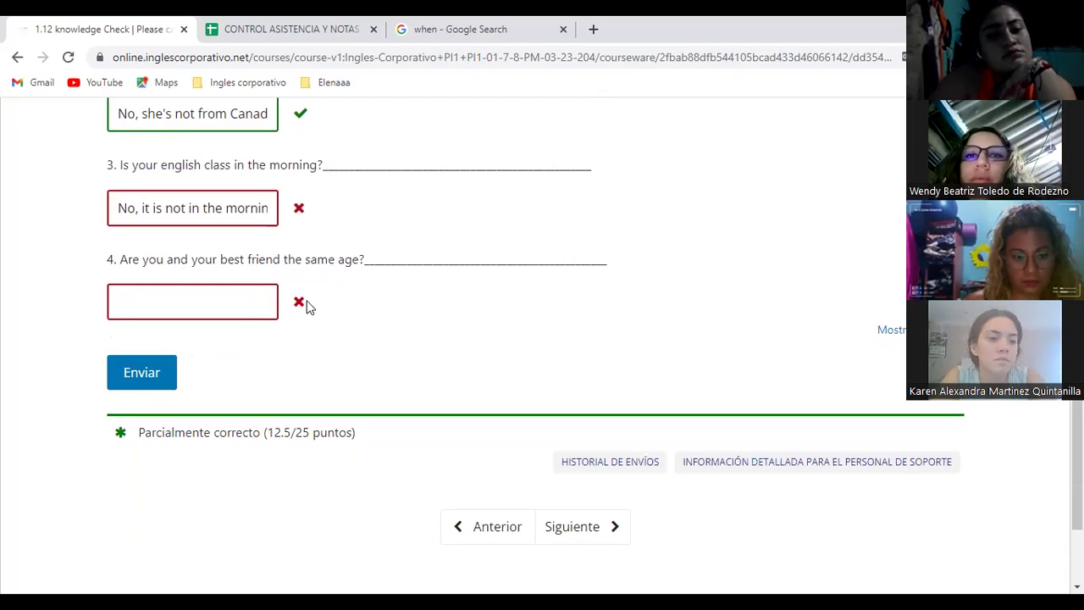
# Step: Complete question 3's answer as "No, it is not in the morning." with its final period and resubmit the knowledge check
pyautogui.scroll(2, 358, 293)
pyautogui.click(246, 292)
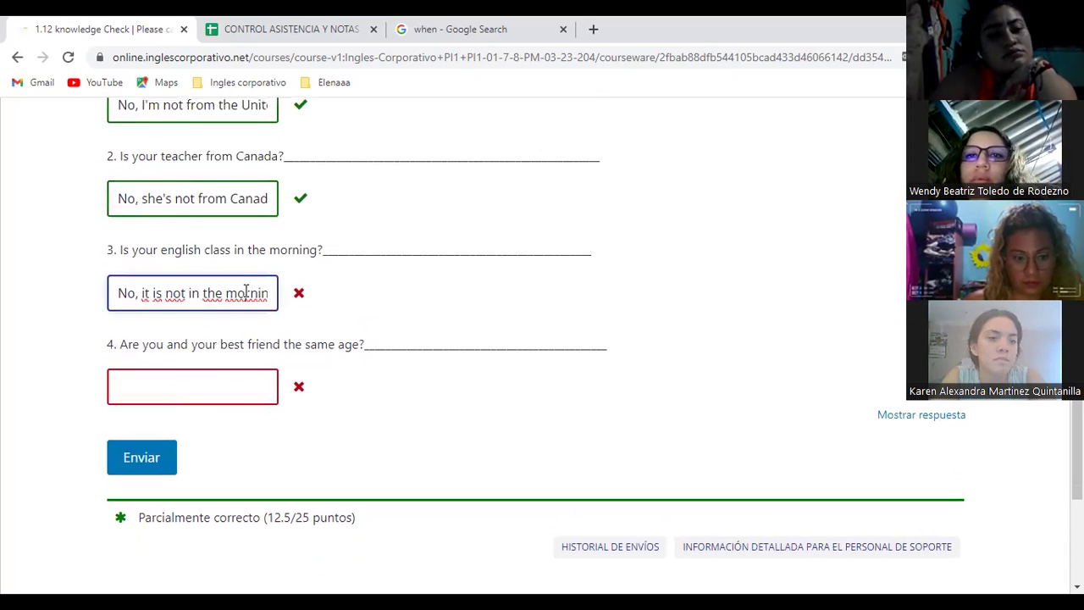
pyautogui.press('End')
pyautogui.write('g')
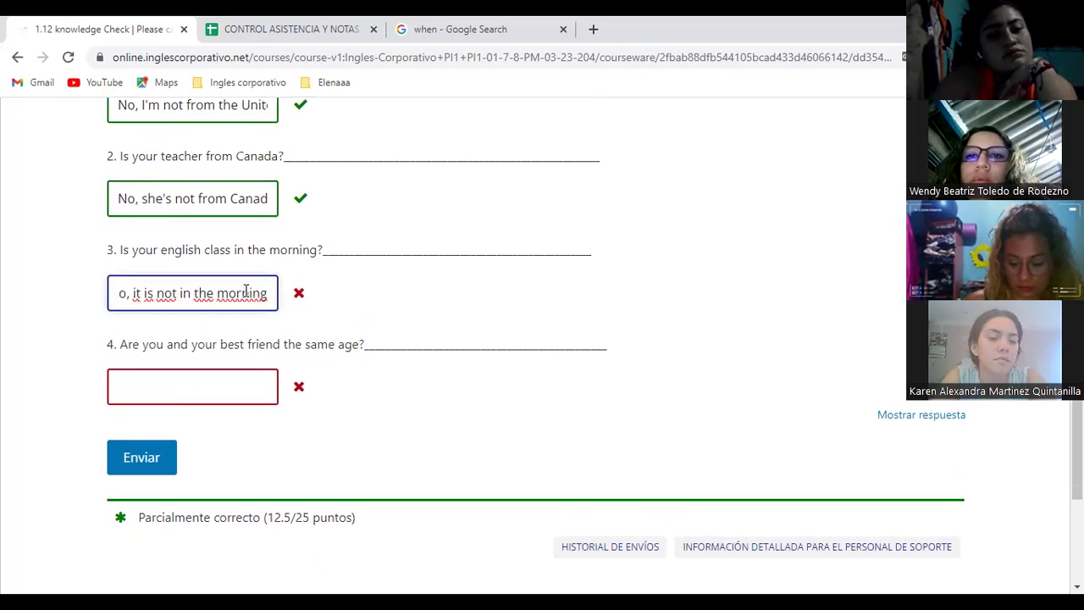
pyautogui.write('.')
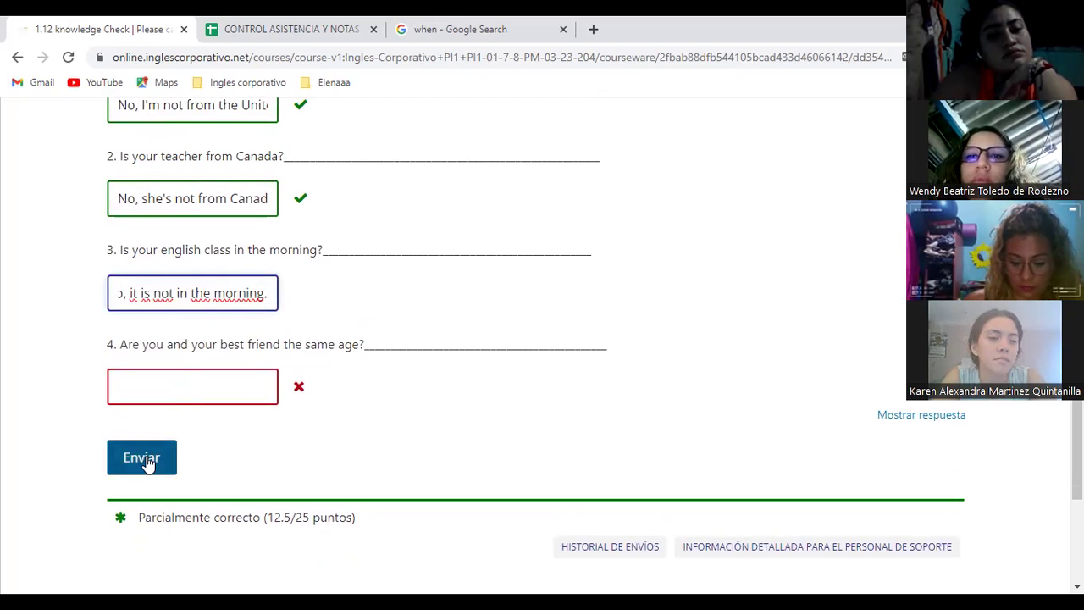
pyautogui.click(144, 458)
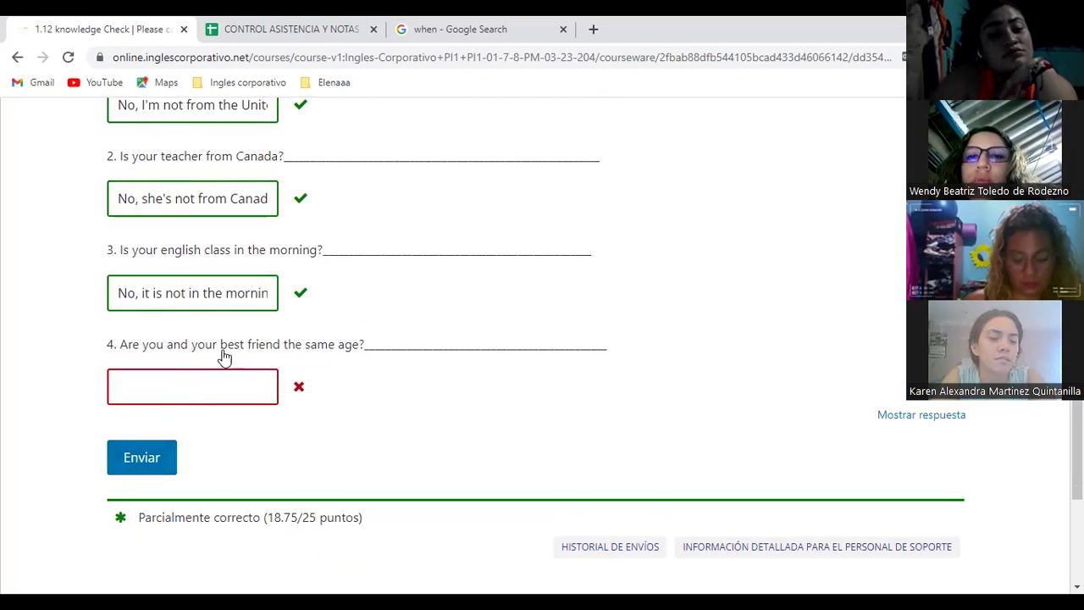
pyautogui.click(265, 290)
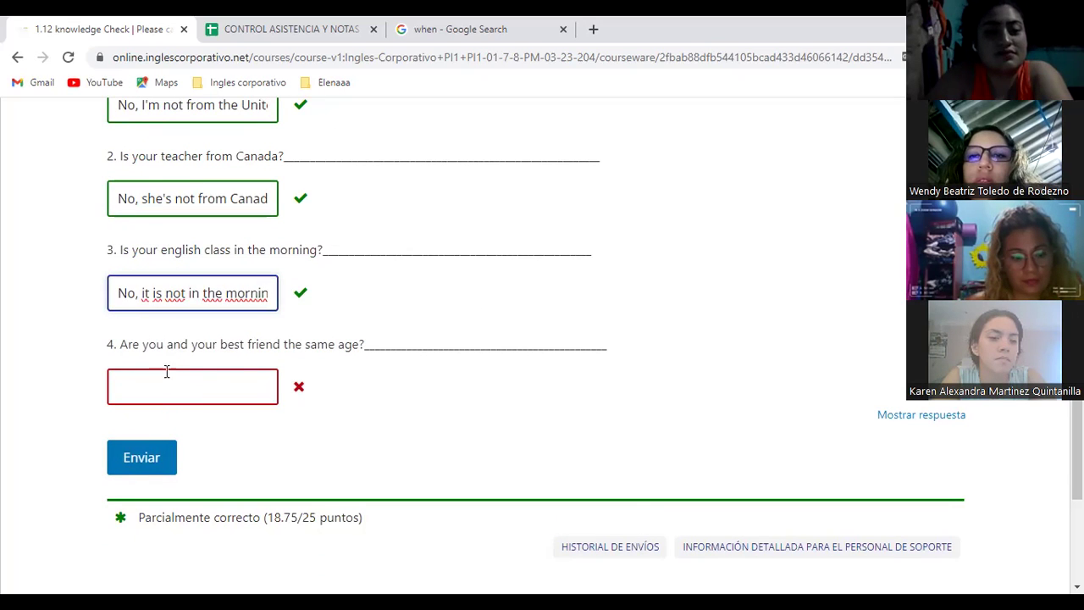
# Step: Highlight "Are you and your best friend" in question 4, answer it with "Yes, we are the same age." and submit
pyautogui.moveTo(121, 352); pyautogui.dragTo(282, 356)
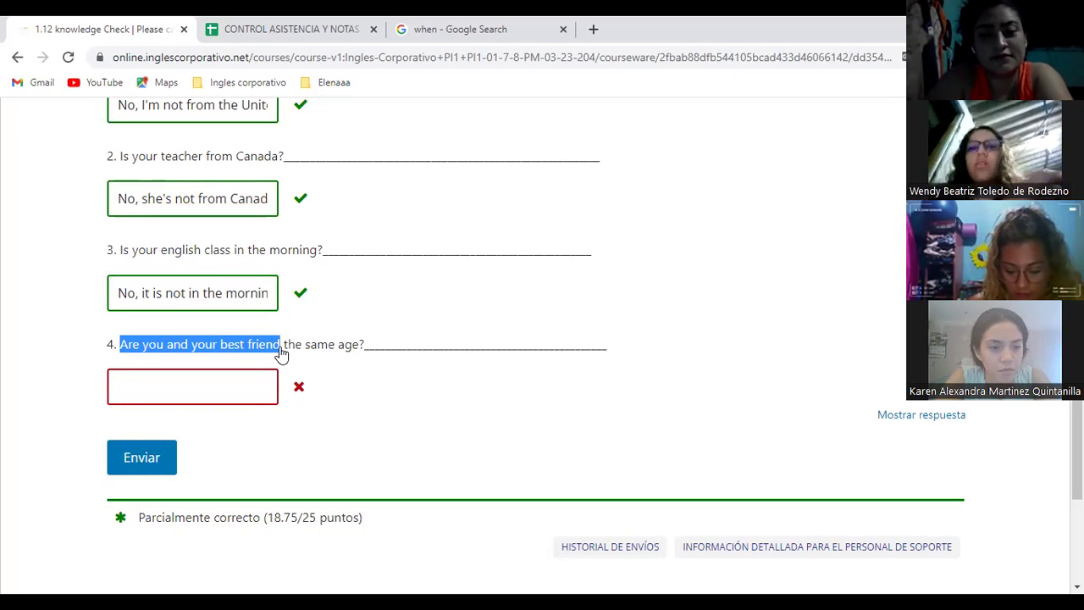
pyautogui.click(240, 381)
pyautogui.write('Ye')
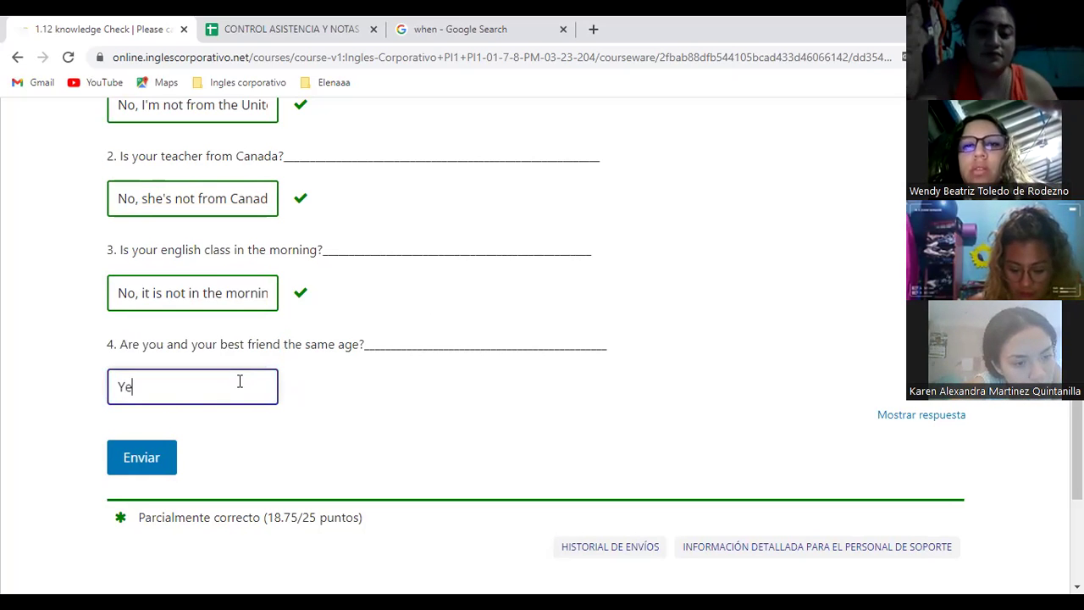
pyautogui.write('s')
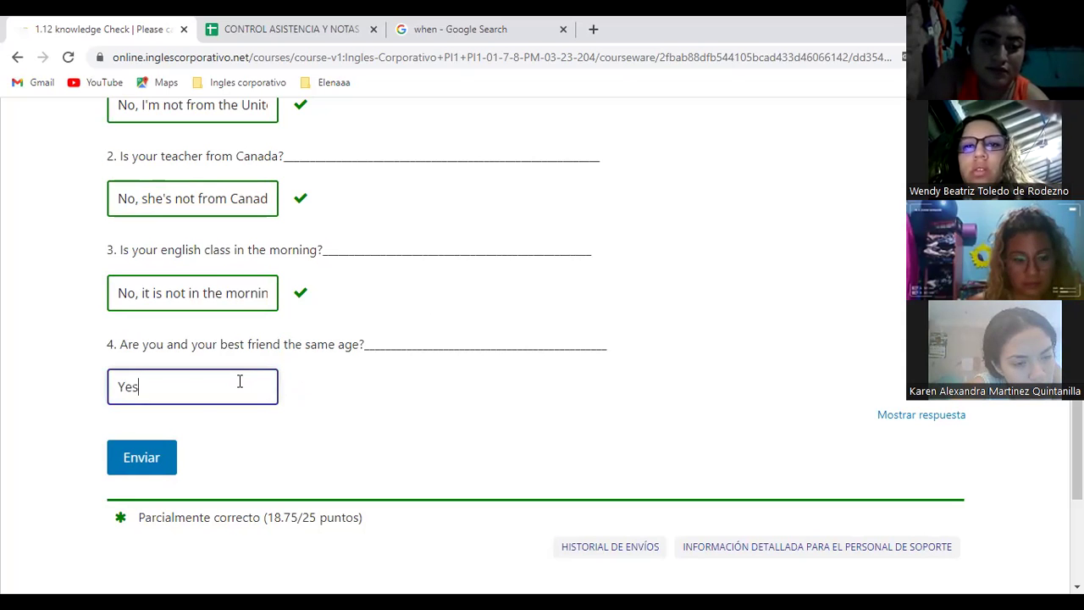
pyautogui.write(', we')
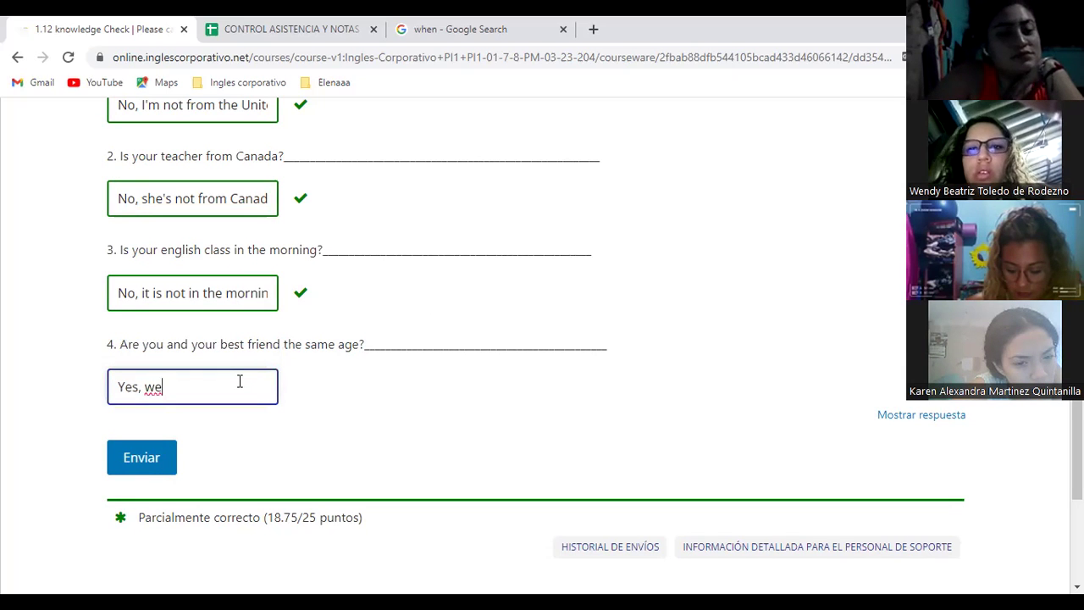
pyautogui.write(' are.')
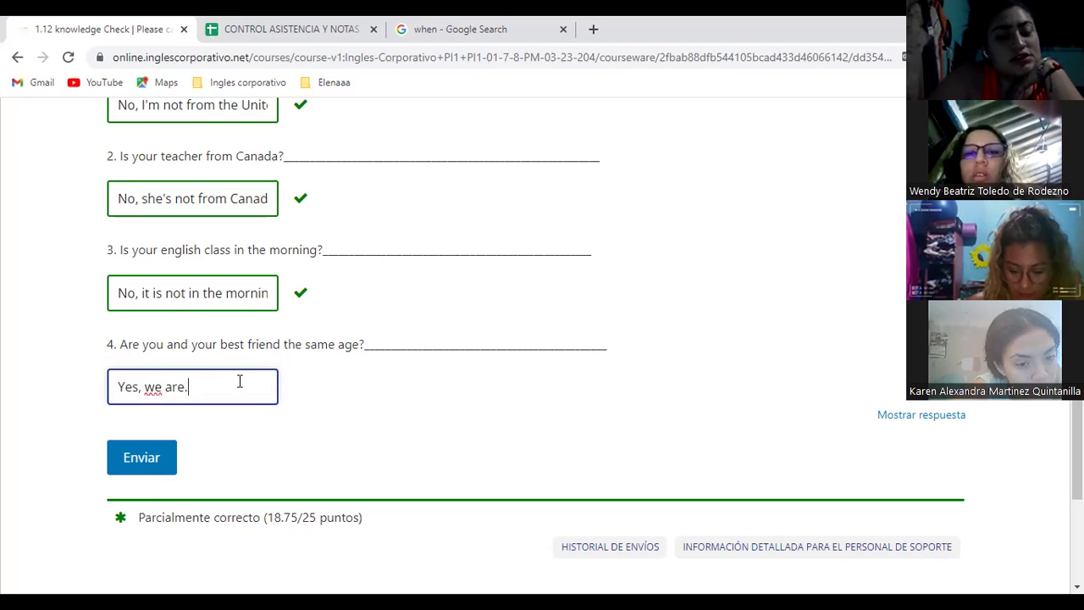
pyautogui.press('BackSpace')
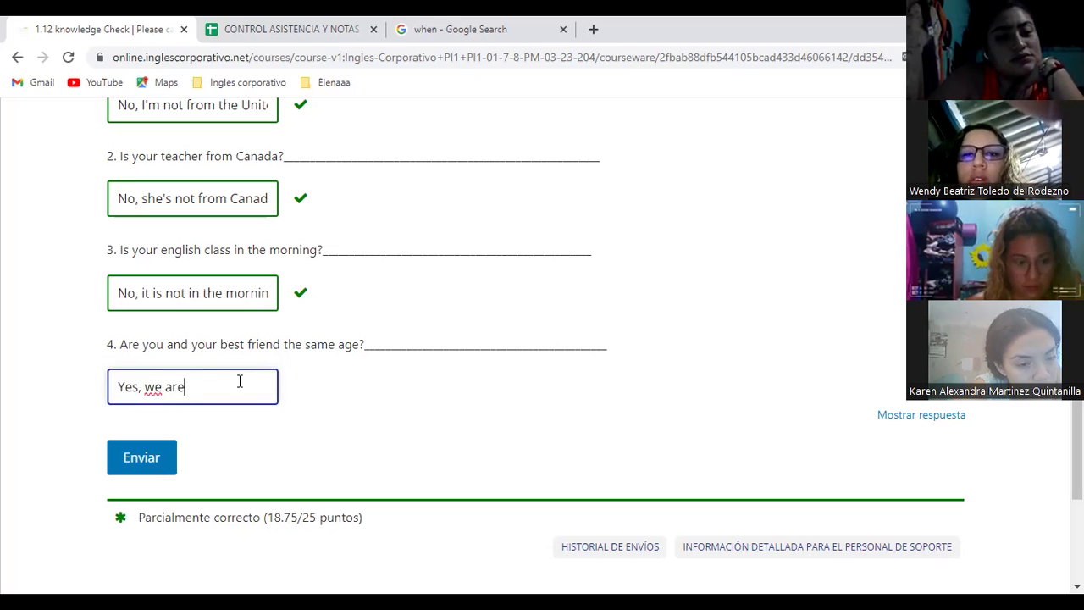
pyautogui.write('t')
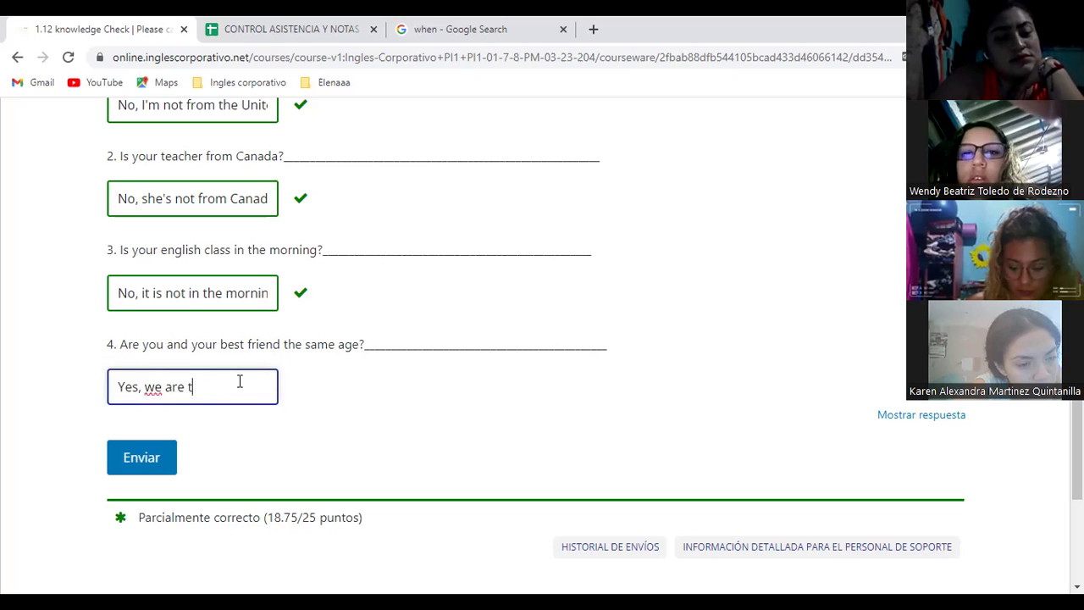
pyautogui.write('he same')
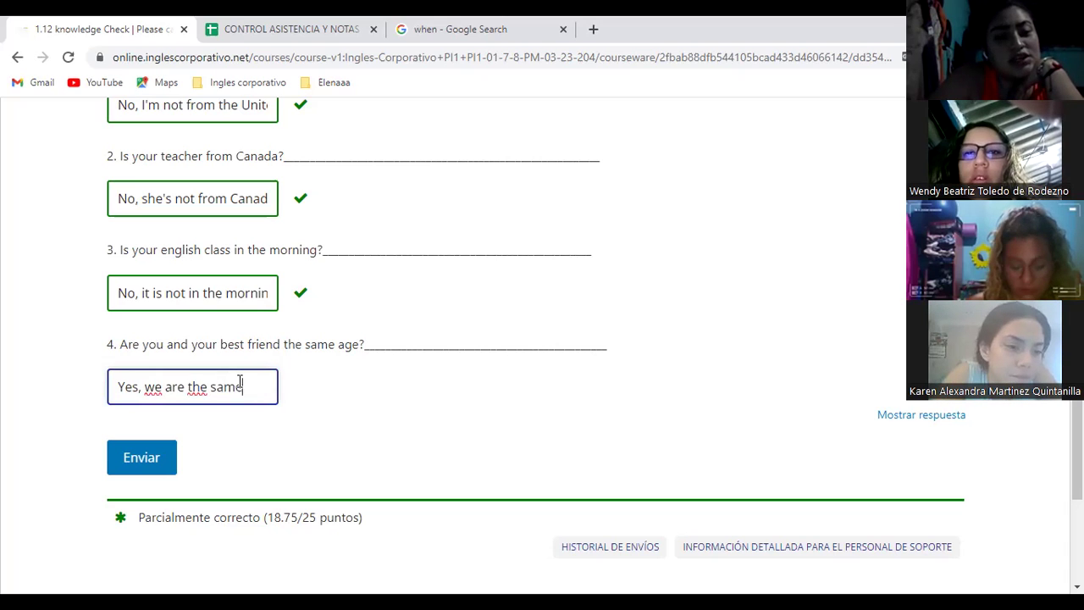
pyautogui.write(' age.')
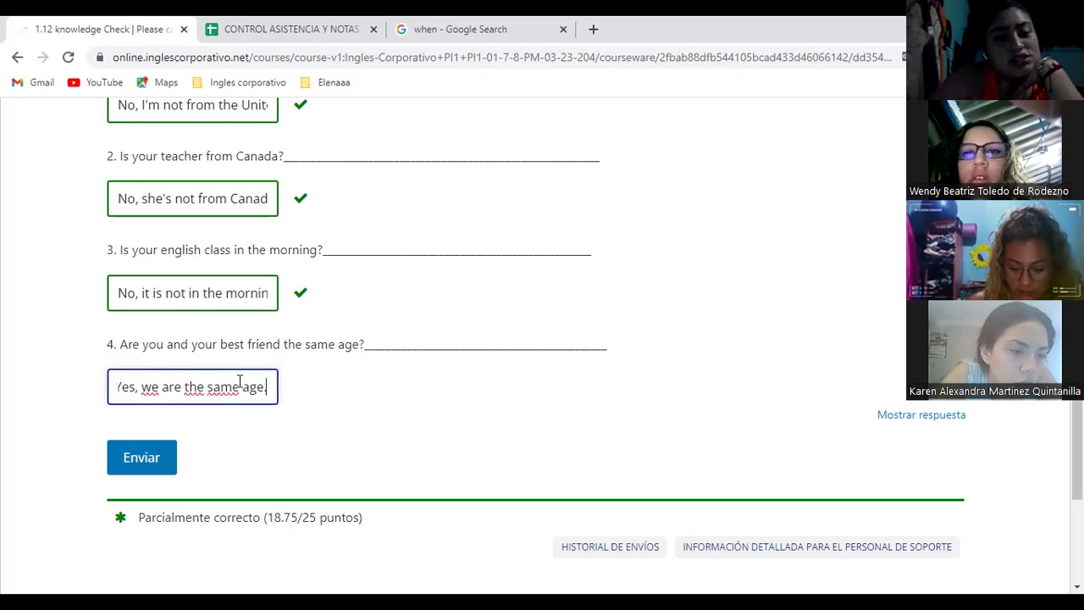
pyautogui.click(163, 451)
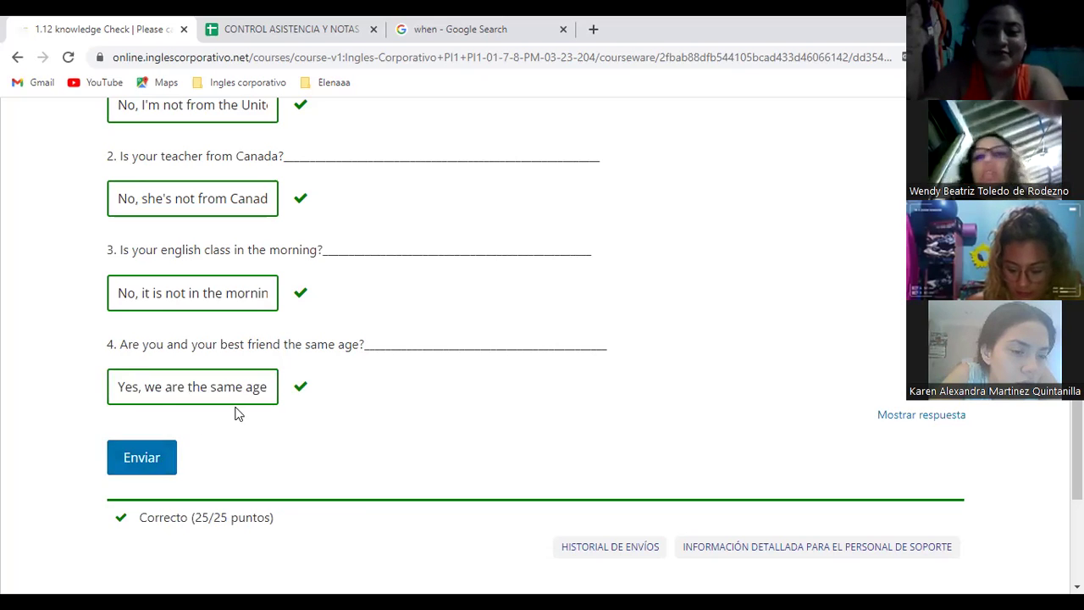
# Step: Change question 4's answer to the negative "No, we are not the same age." and submit the knowledge check again
pyautogui.click(135, 389)
pyautogui.press('BackSpace')
pyautogui.press('BackSpace')
pyautogui.press('BackSpace')
pyautogui.press('BackSpace')
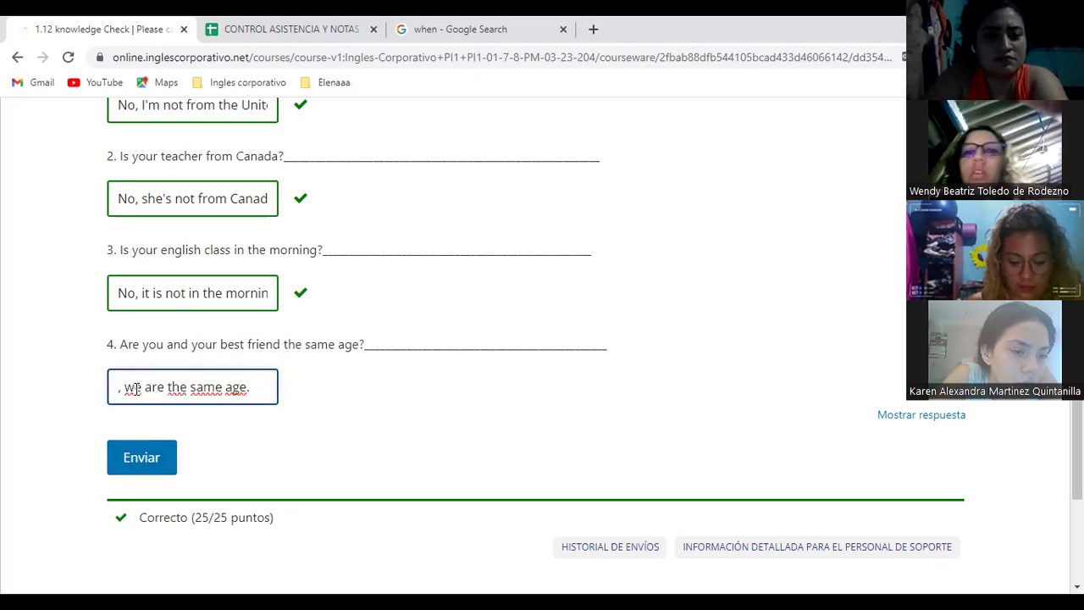
pyautogui.write('No')
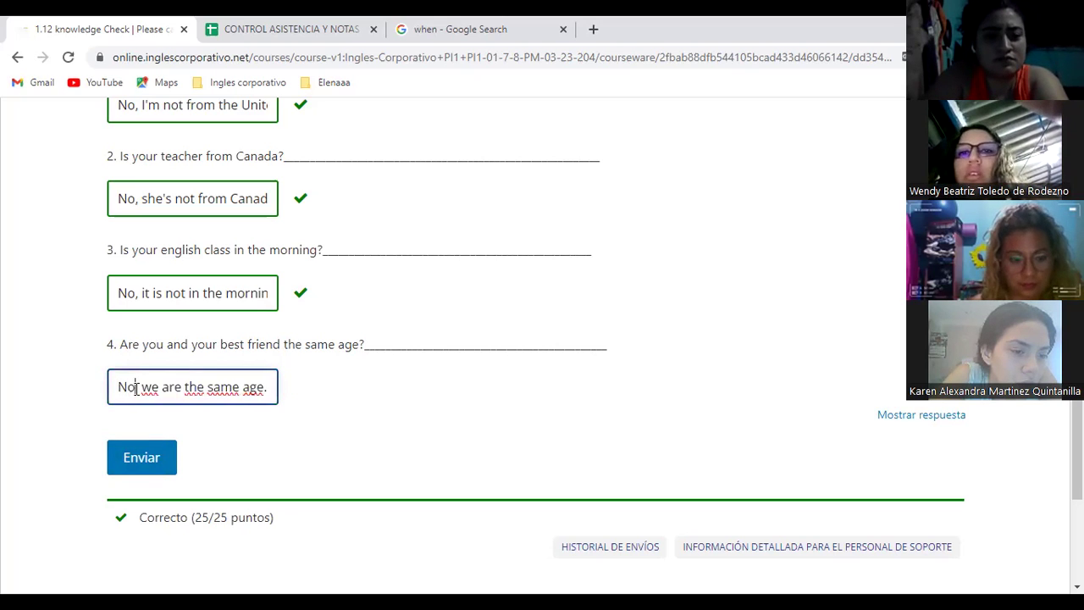
pyautogui.click(183, 386)
pyautogui.write('not')
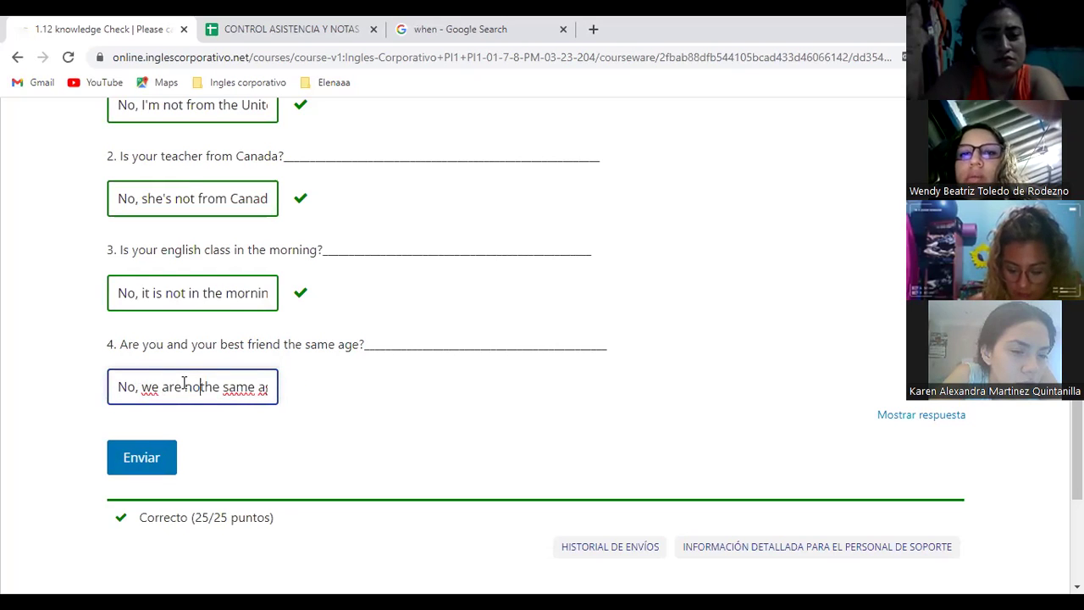
pyautogui.click(153, 455)
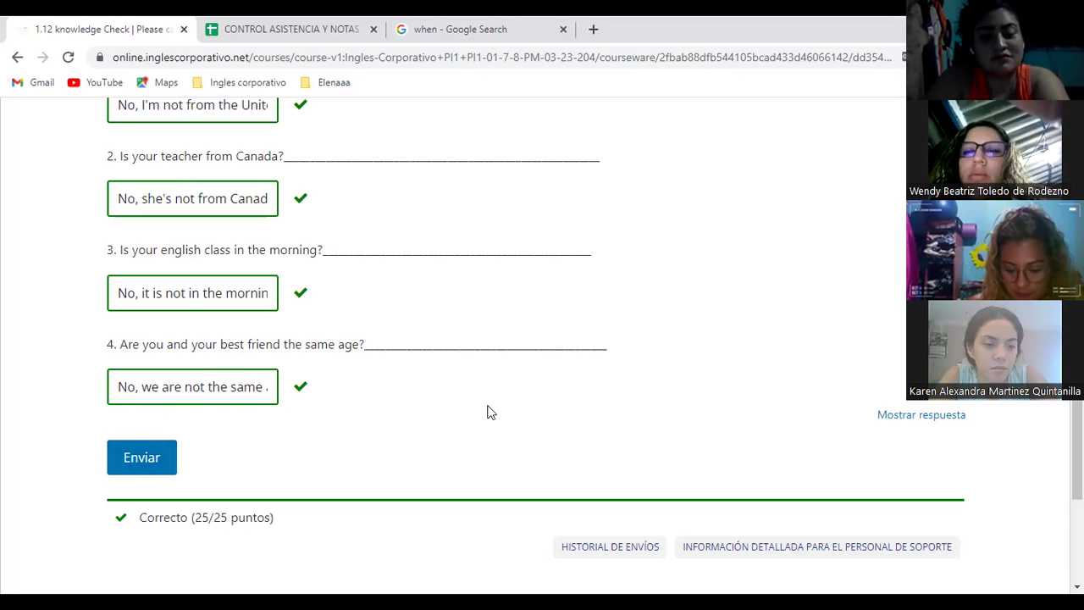
# Step: Highlight "from the United States" in question 1 and review the four graded answers
pyautogui.scroll(4, 678, 356)
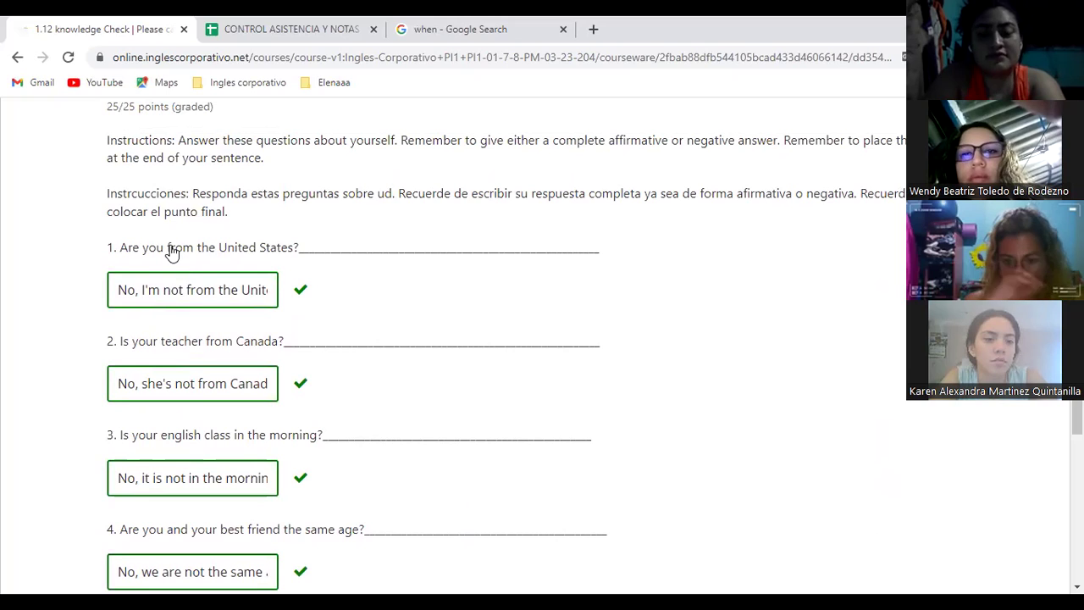
pyautogui.moveTo(169, 248); pyautogui.dragTo(290, 249)
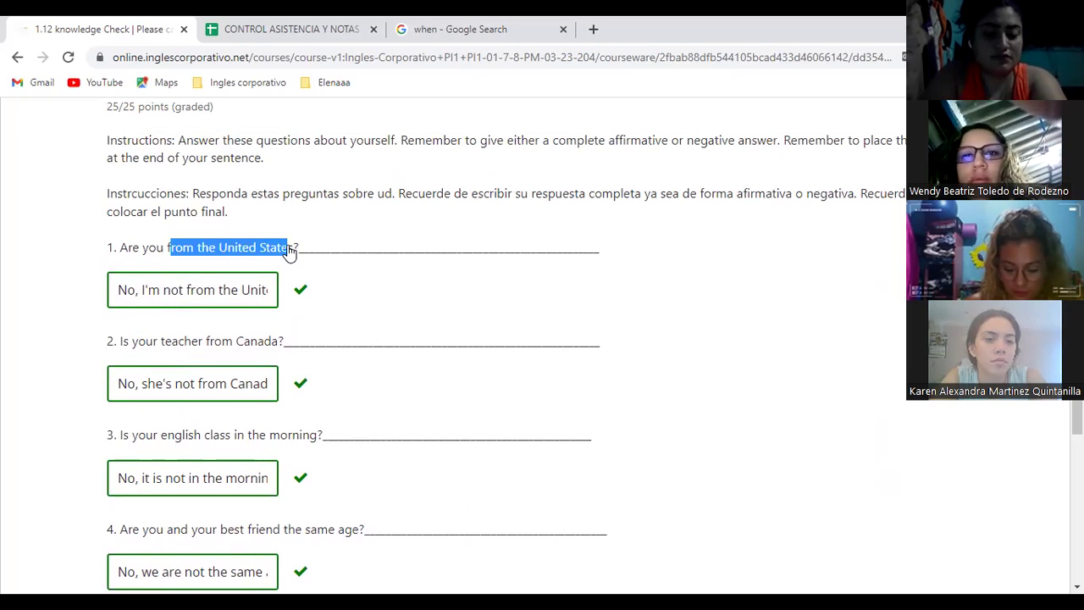
pyautogui.click(430, 280)
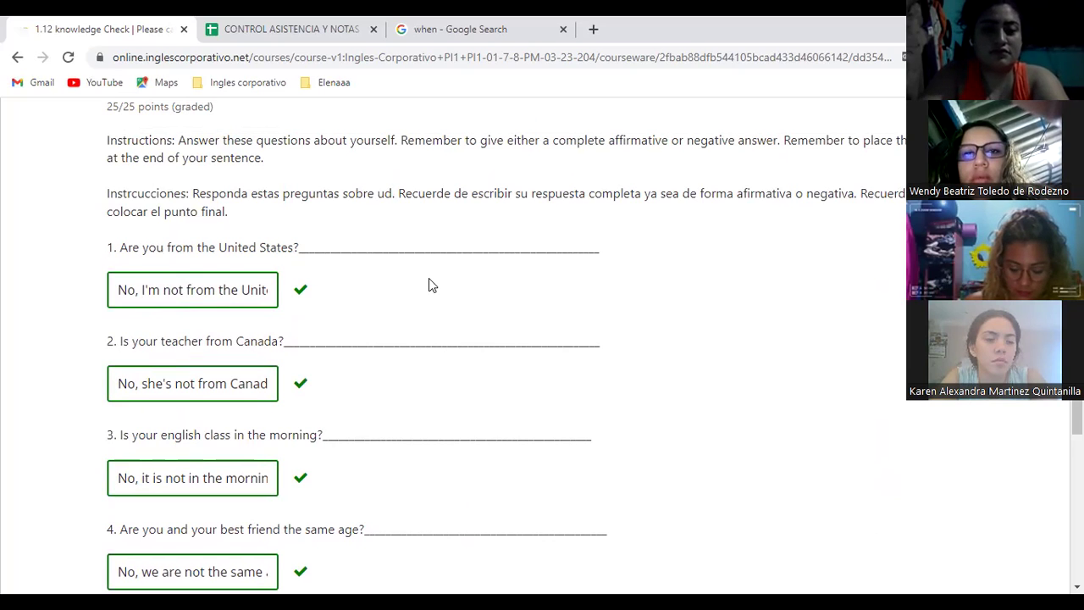
pyautogui.scroll(-1, 430, 281)
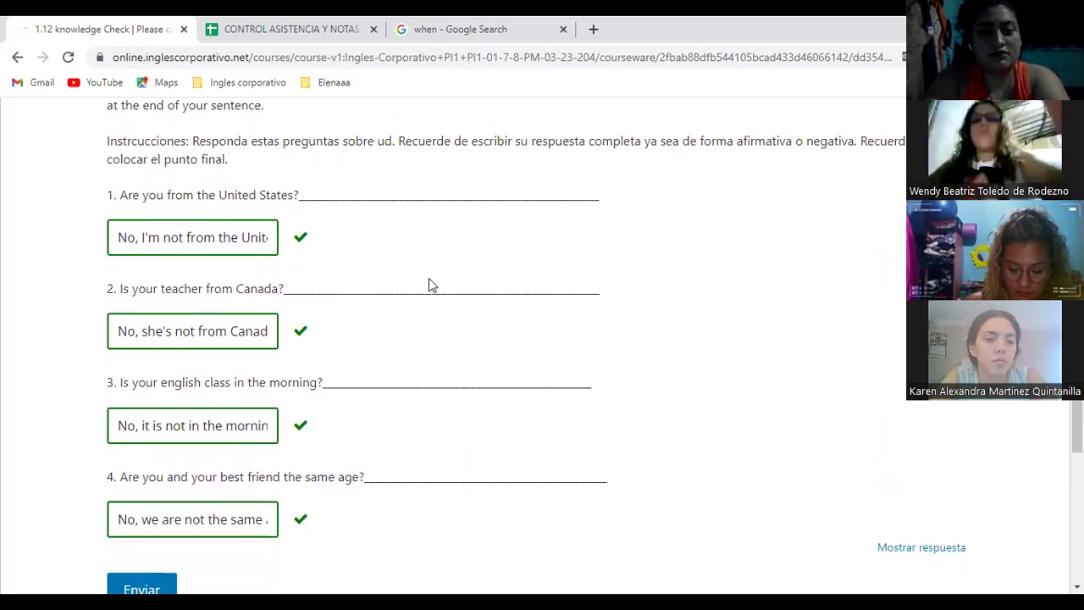
pyautogui.scroll(-1, 429, 285)
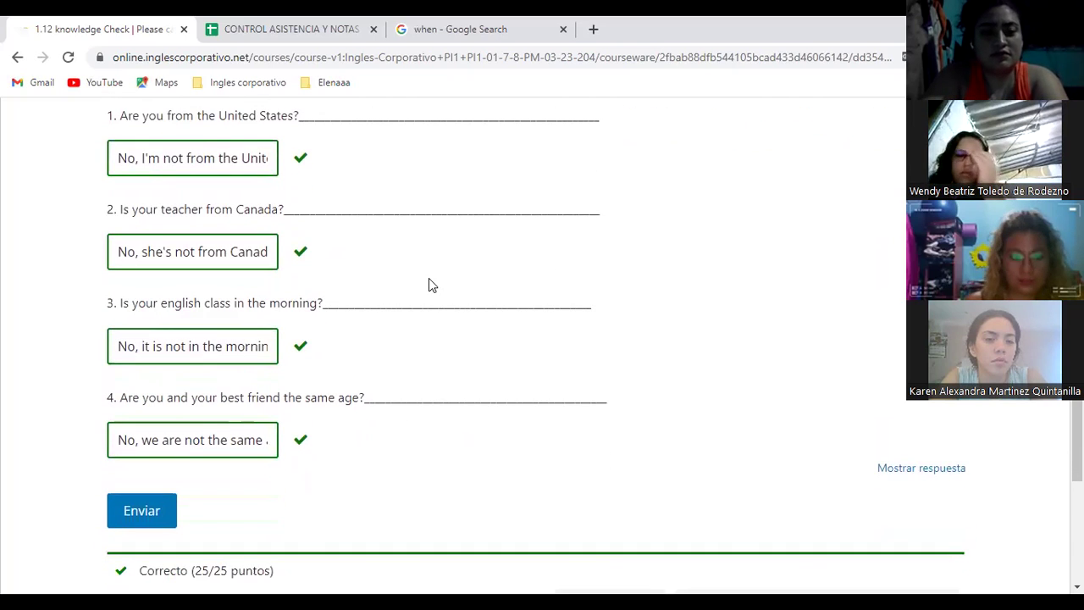
pyautogui.scroll(-1, 429, 284)
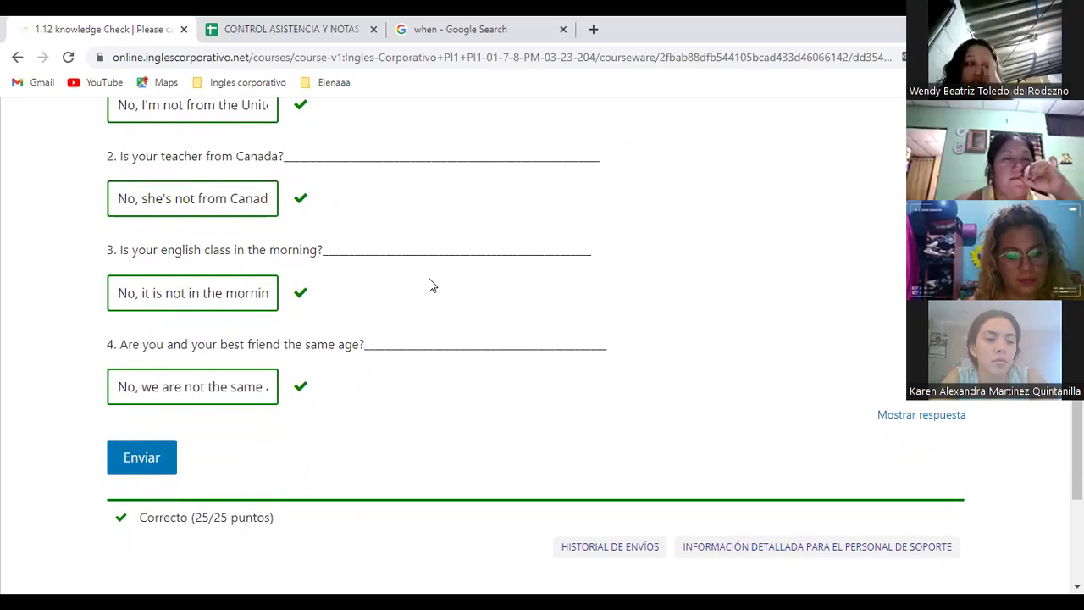
pyautogui.scroll(-1, 428, 279)
# Step: Return to the course unit navigation and open the 1.7 Knowledge Check on Wh- questions with be
pyautogui.scroll(2, 429, 280)
pyautogui.scroll(2, 429, 285)
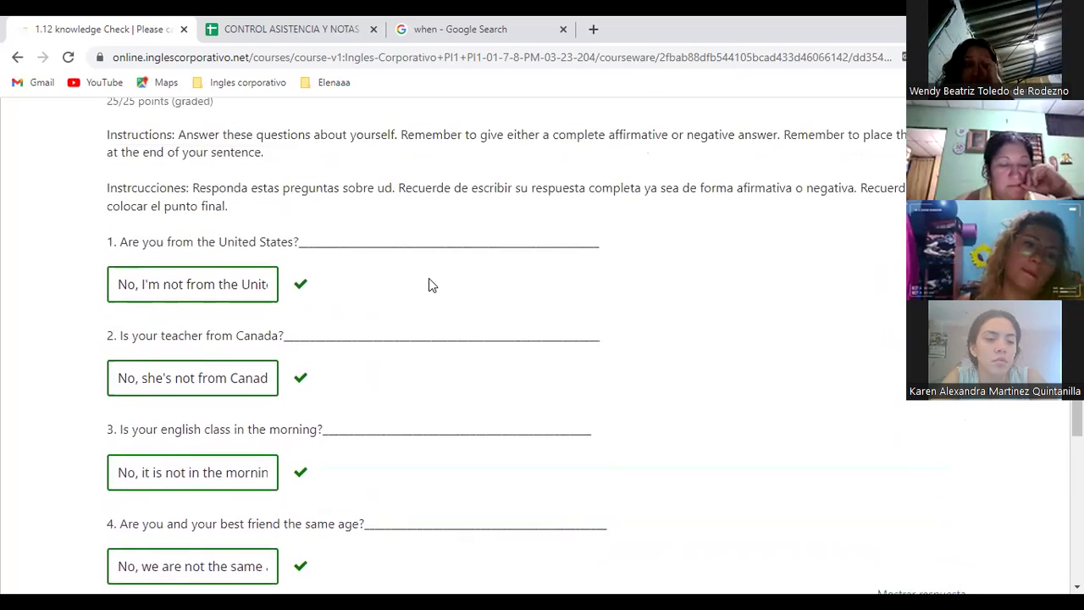
pyautogui.scroll(1, 429, 284)
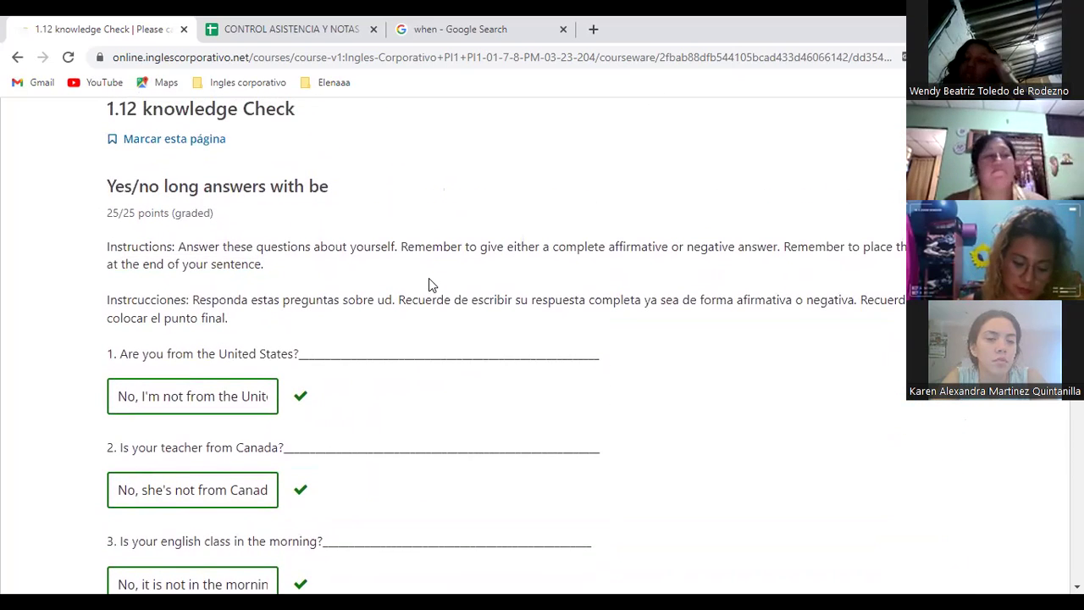
pyautogui.scroll(1, 631, 175)
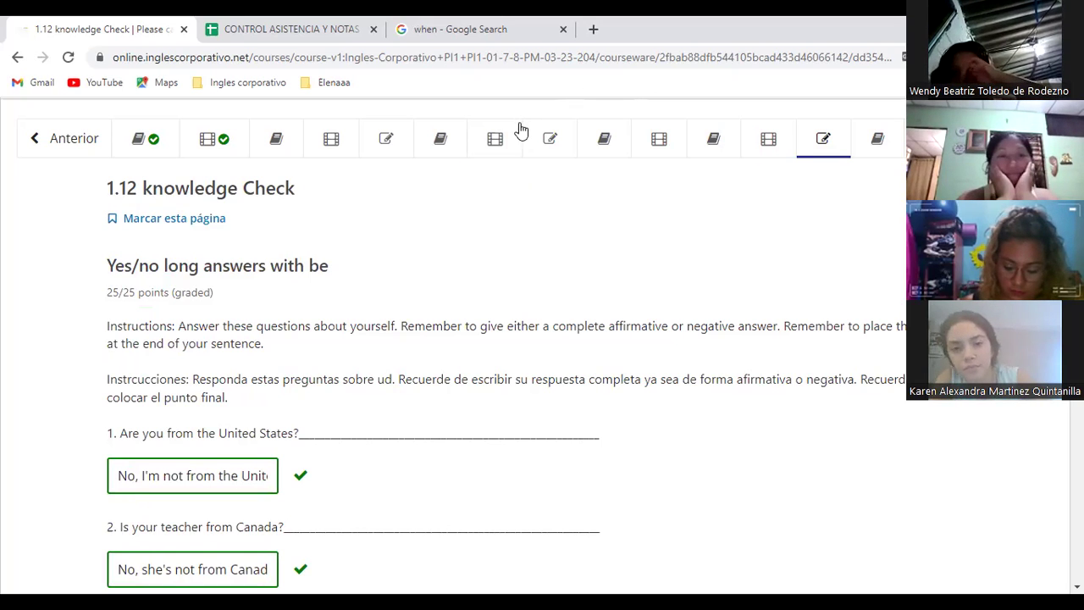
pyautogui.click(546, 144)
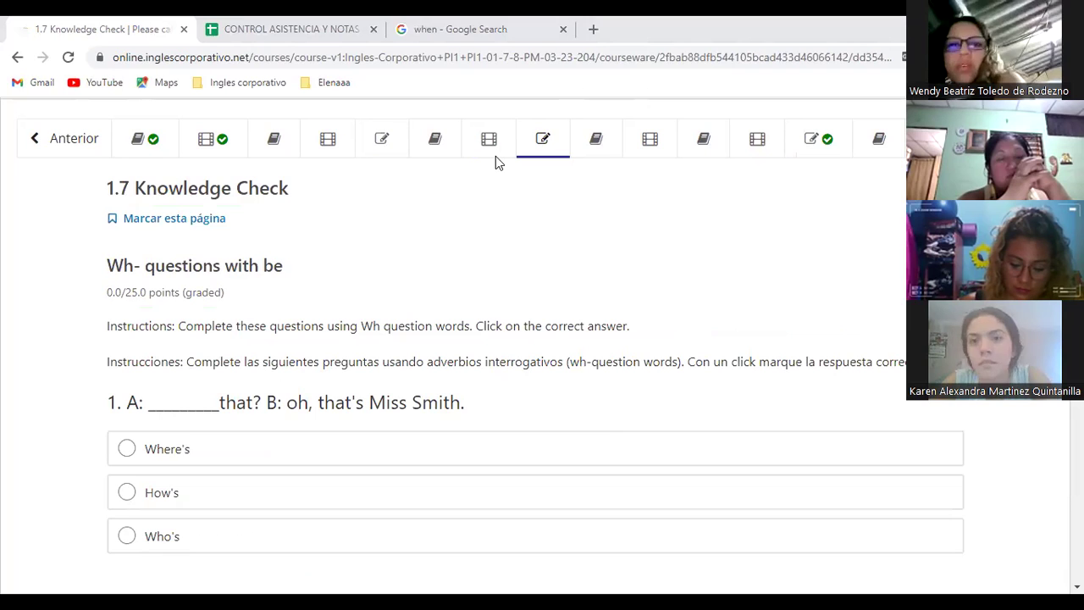
# Step: Switch to the presentation's slide on yes/no questions and short answers with be, and underline "Yes, I am." and "No, I'm not." in red
pyautogui.hotkey('alt', 'Tab')
pyautogui.press('Right')
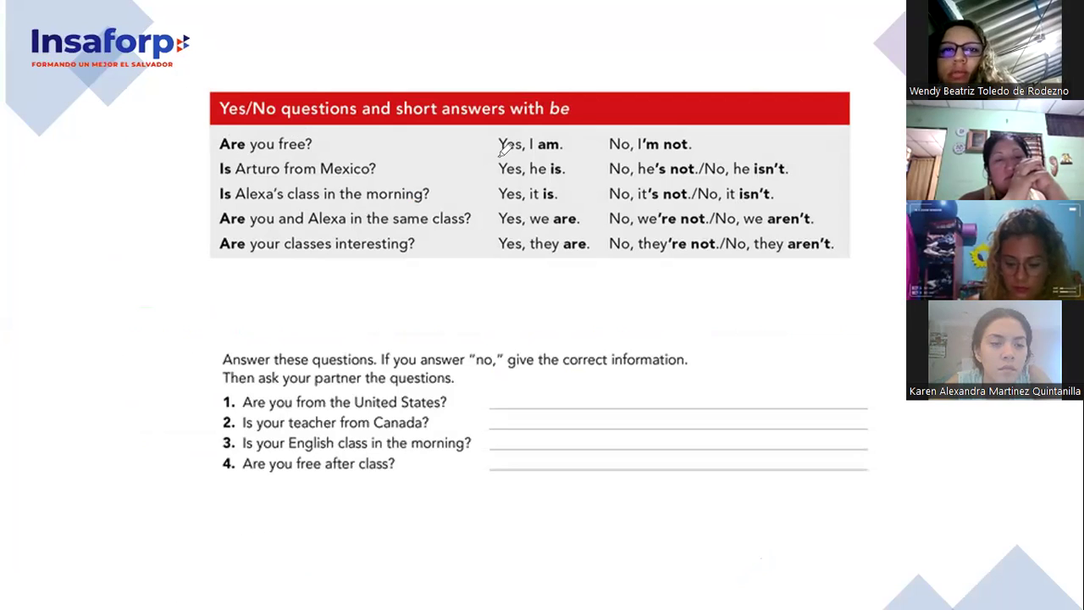
pyautogui.moveTo(500, 152); pyautogui.dragTo(558, 154)
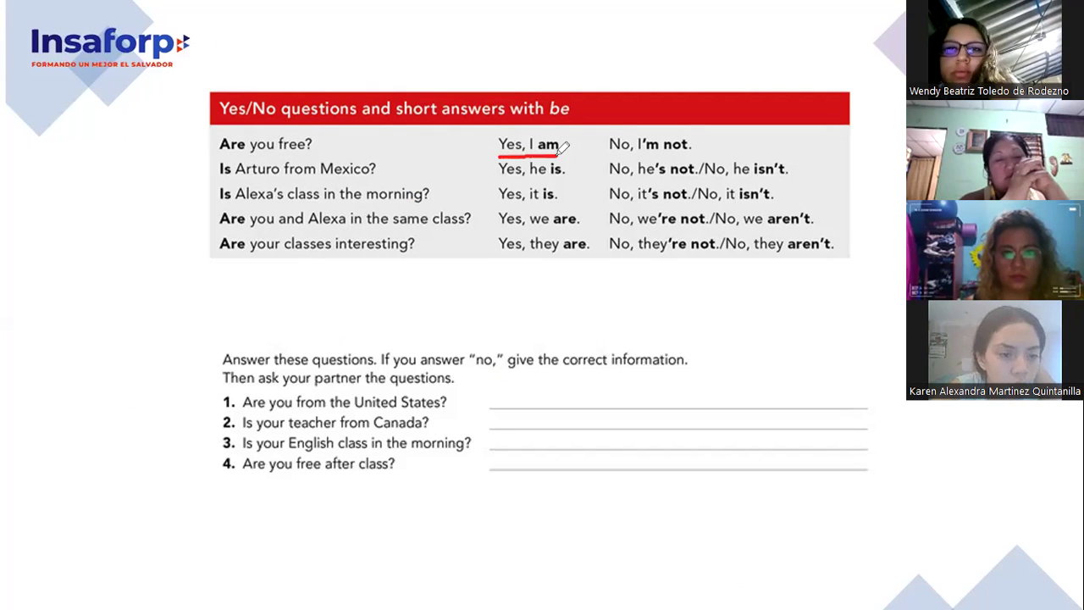
pyautogui.moveTo(610, 154); pyautogui.dragTo(690, 153)
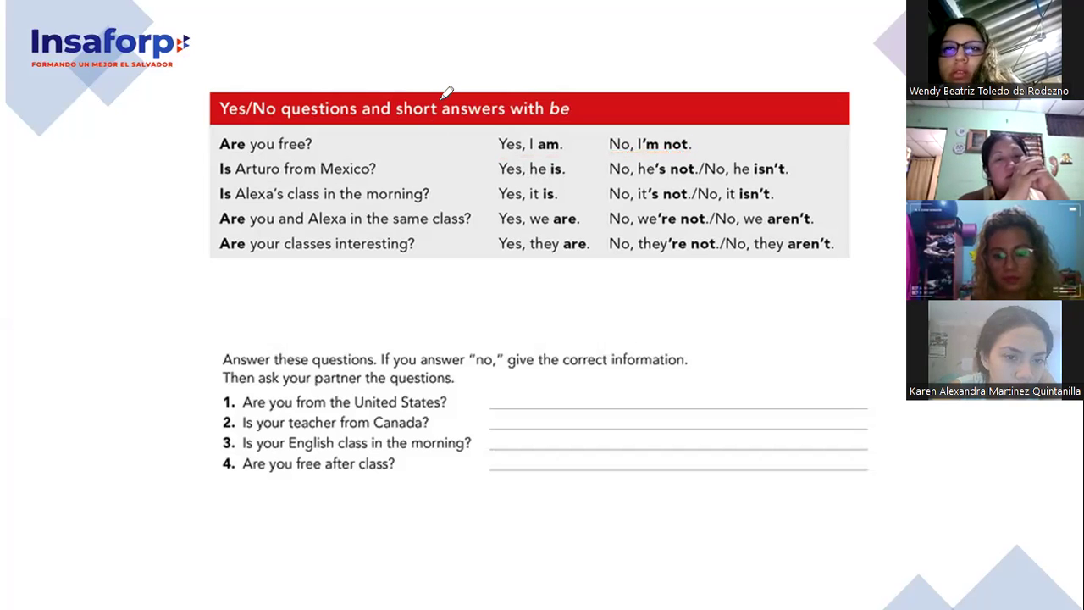
# Step: Circle "short" in the table heading and underline "Yes, I am." and "free?" in the first example row in red
pyautogui.moveTo(414, 90)
pyautogui.mouseDown()
pyautogui.moveTo(398, 123)
pyautogui.moveTo(442, 125)
pyautogui.moveTo(449, 91)
pyautogui.mouseUp()
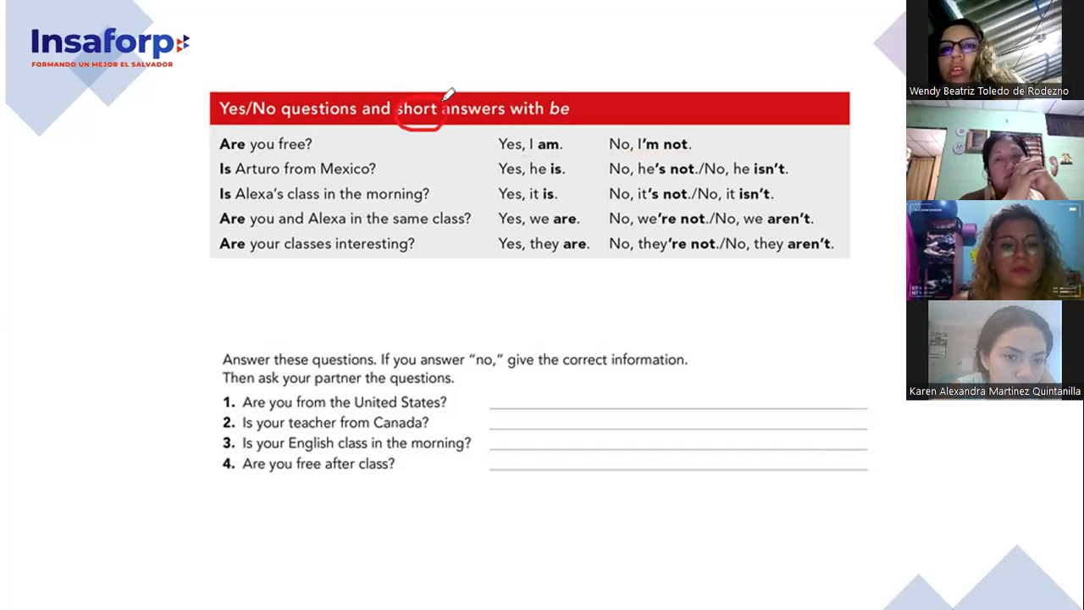
pyautogui.moveTo(500, 155); pyautogui.dragTo(559, 155)
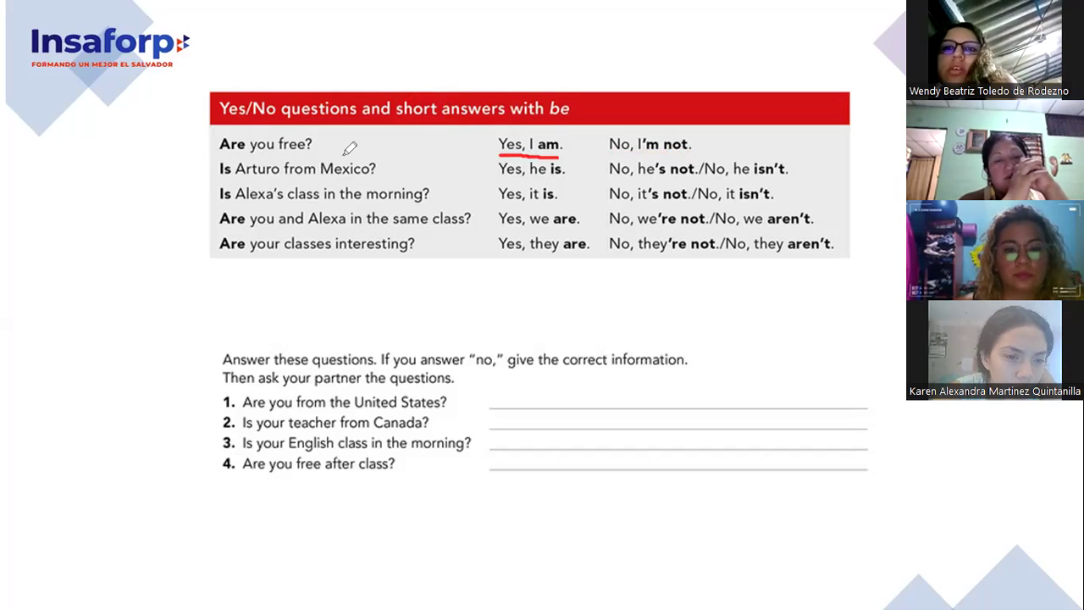
pyautogui.moveTo(279, 154); pyautogui.dragTo(318, 153)
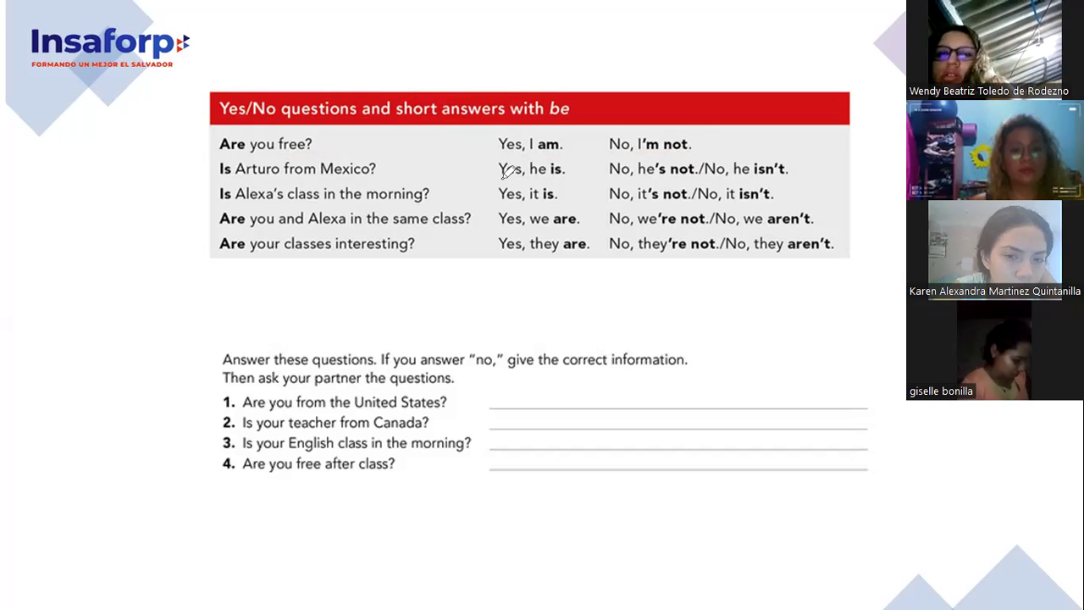
# Step: Underline "Yes, he is" and "from Mexico" in the second row, and "Yes, it is" and "in the morning" in the third, in red
pyautogui.moveTo(502, 177); pyautogui.dragTo(561, 178)
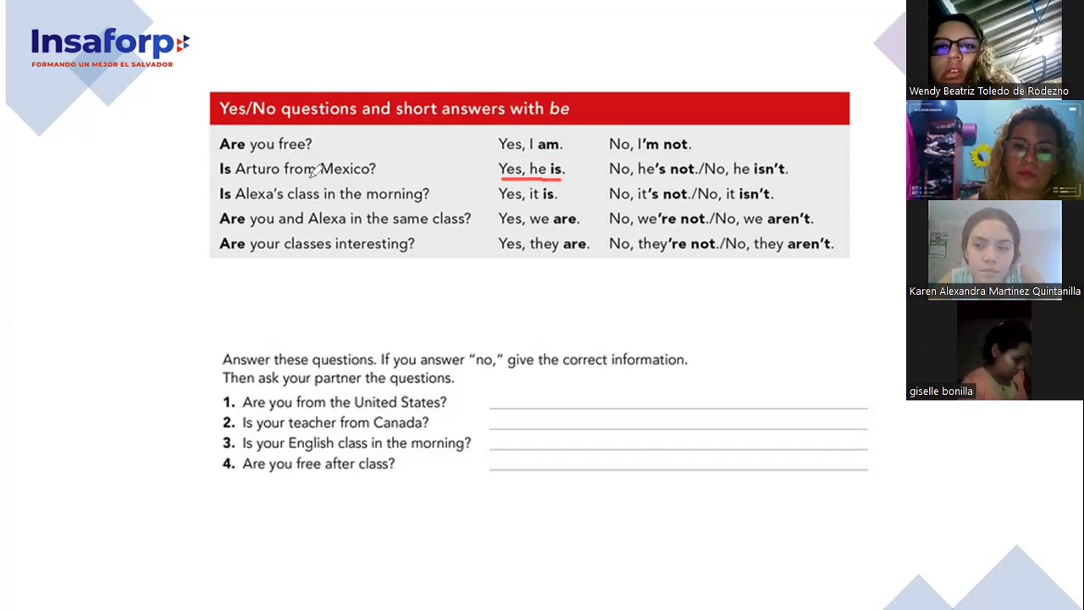
pyautogui.moveTo(287, 179); pyautogui.dragTo(374, 178)
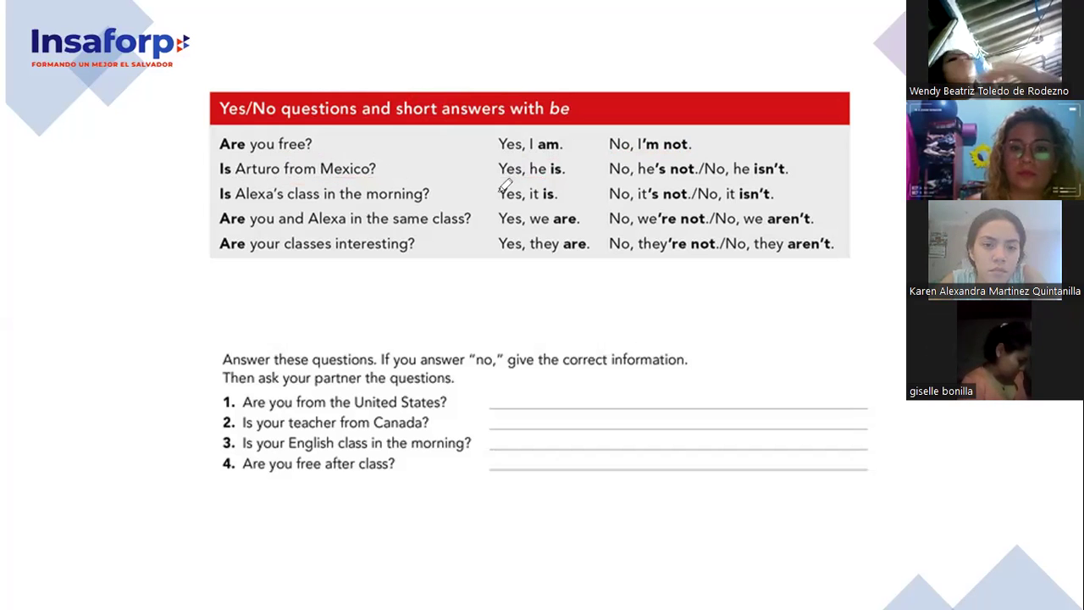
pyautogui.moveTo(501, 204); pyautogui.dragTo(557, 203)
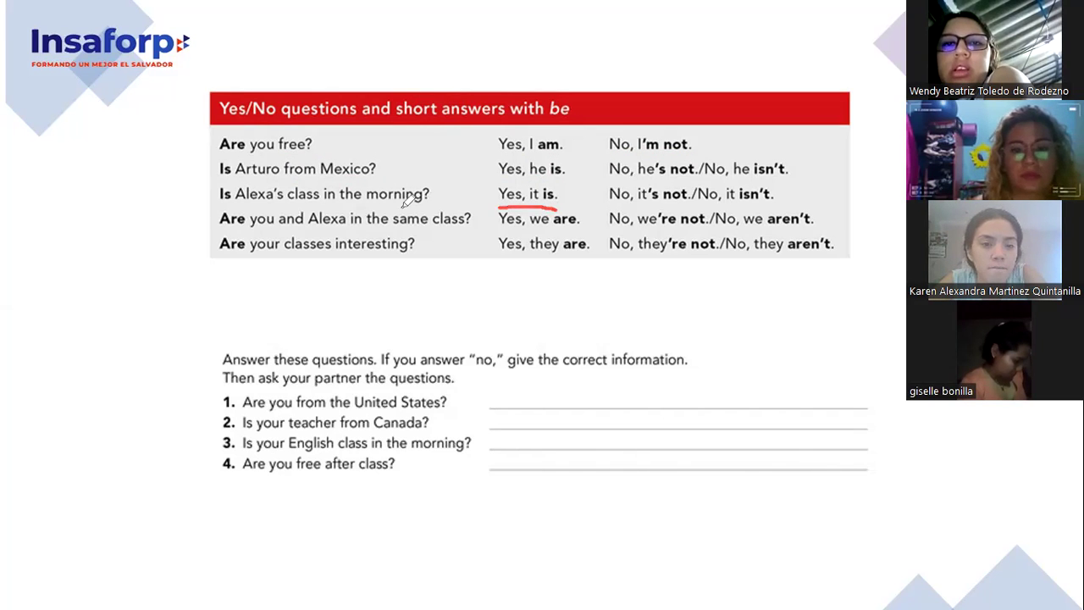
pyautogui.moveTo(320, 201); pyautogui.dragTo(424, 201)
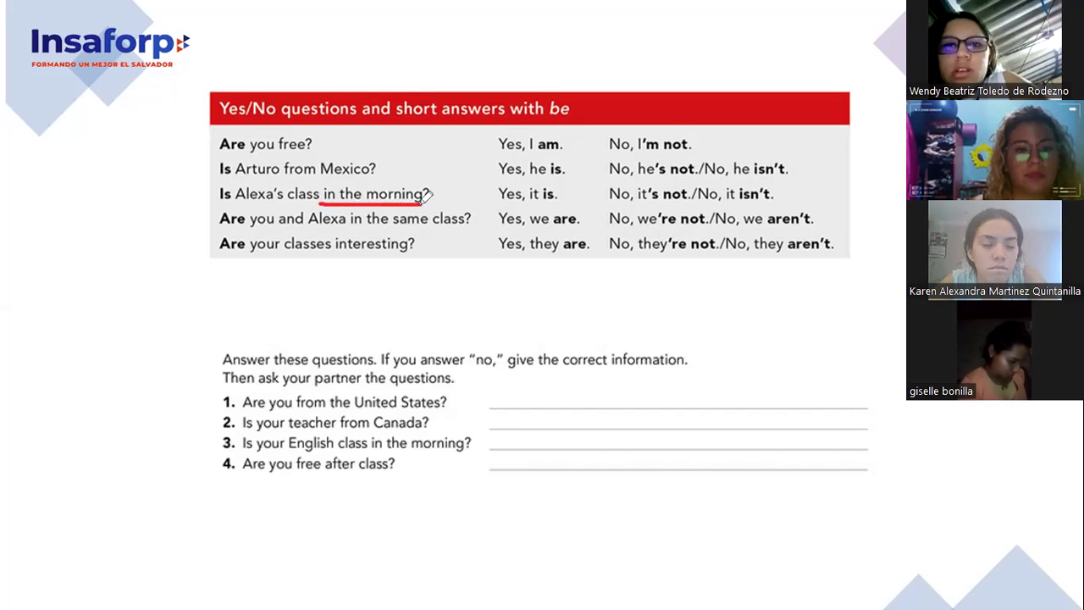